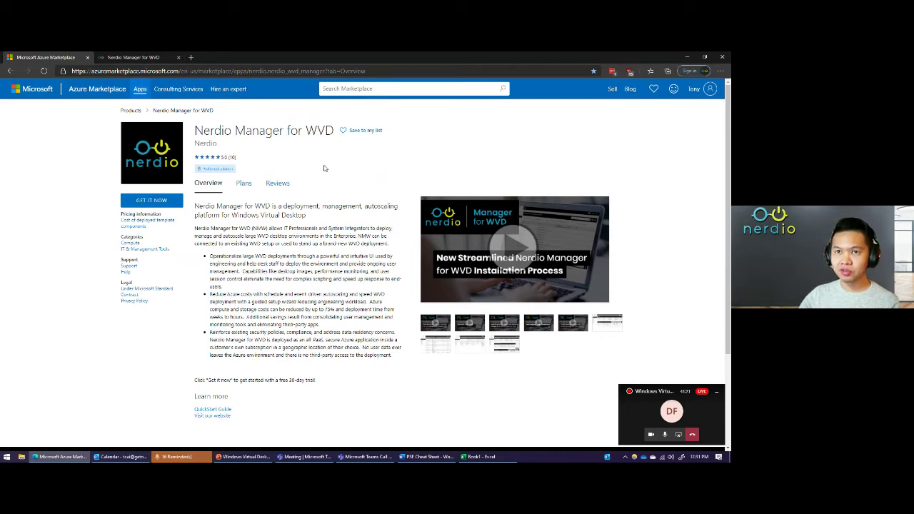
# Look at the Marketplace search suggestions for Nerdio and switch to the open Nerdio Manager for WVD portal.
pyautogui.click(381, 89)
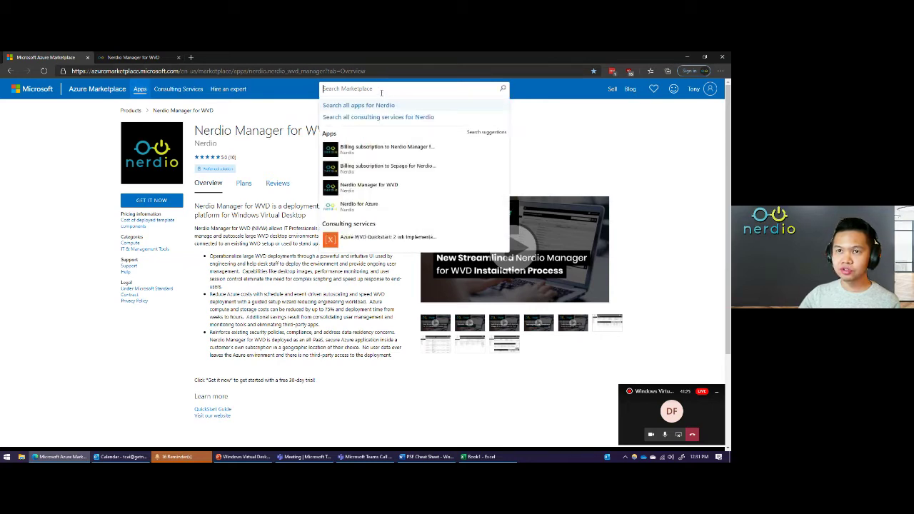
pyautogui.click(229, 166)
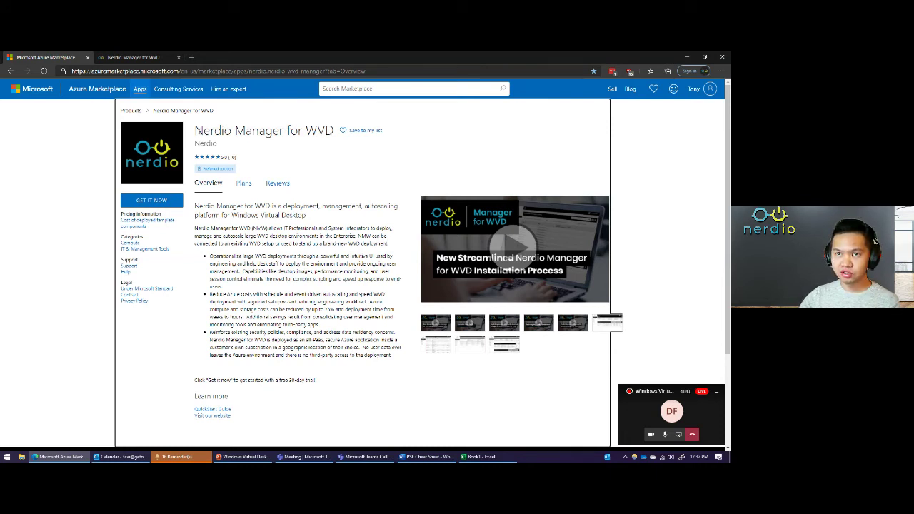
pyautogui.click(157, 60)
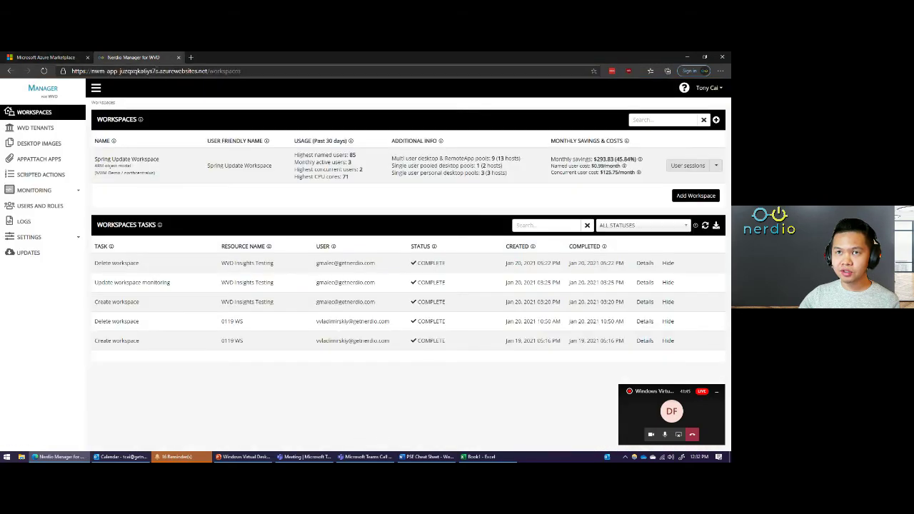
# Examine the web app URL of the Nerdio Manager portal, highlighting its azurewebsites.net host name.
pyautogui.click(156, 72)
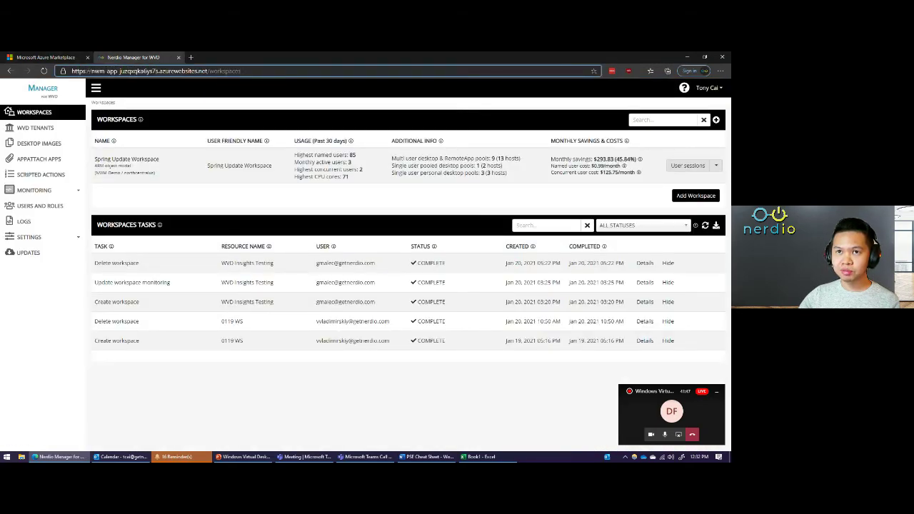
pyautogui.moveTo(72, 71); pyautogui.dragTo(203, 71)
pyautogui.click(115, 71)
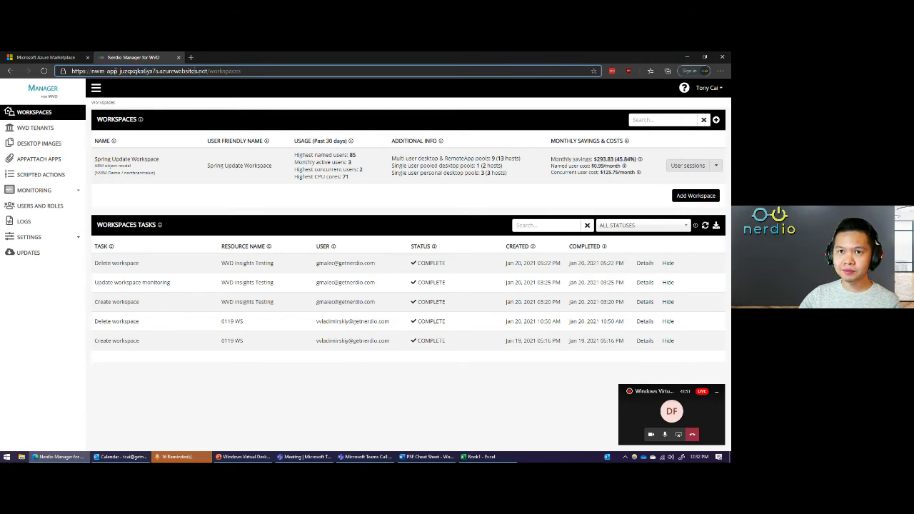
pyautogui.moveTo(91, 70); pyautogui.dragTo(155, 71)
pyautogui.click(156, 71)
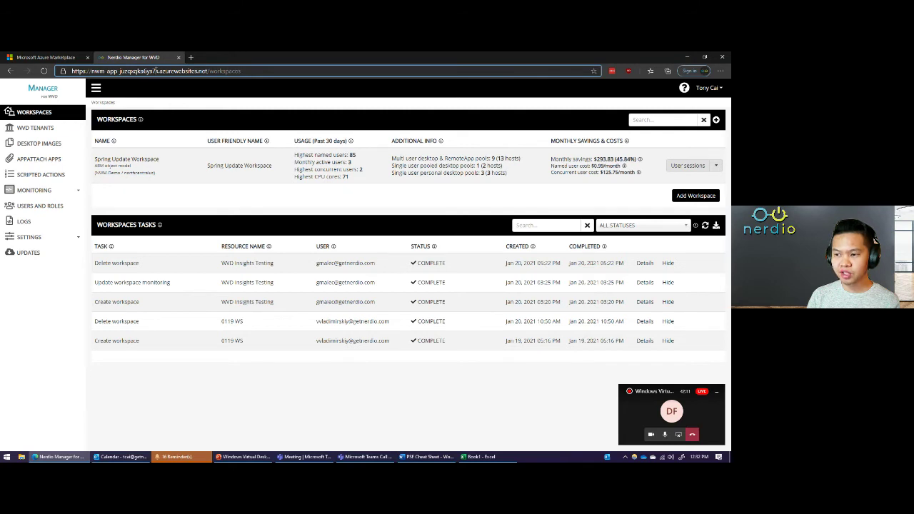
pyautogui.click(175, 106)
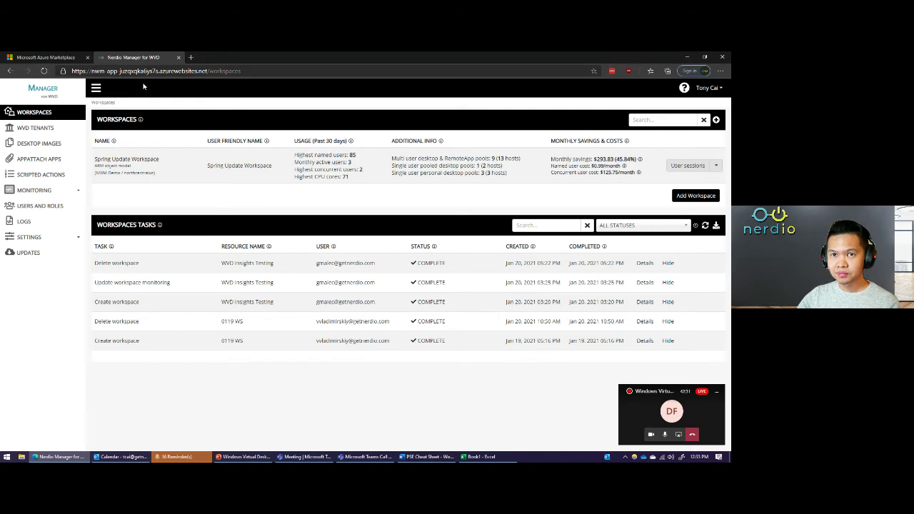
pyautogui.hotkey('ctrl', 'l')
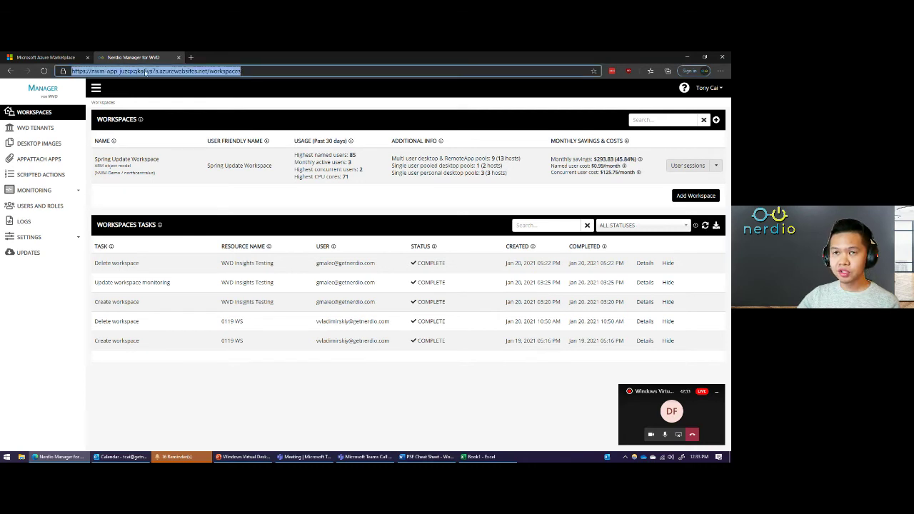
pyautogui.click(155, 89)
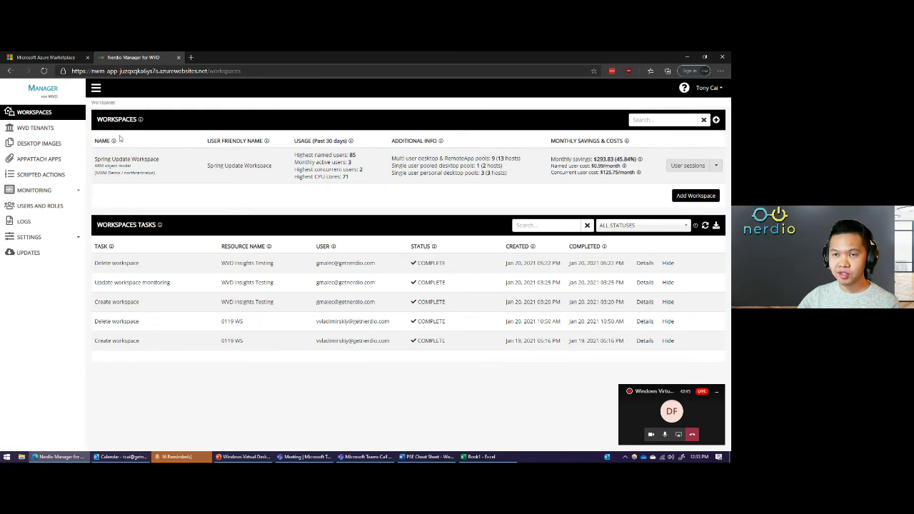
# Review the name, friendly name, description and location options for creating a workspace, and cancel without creating one.
pyautogui.click(682, 197)
pyautogui.click(397, 132)
pyautogui.click(396, 162)
pyautogui.click(393, 190)
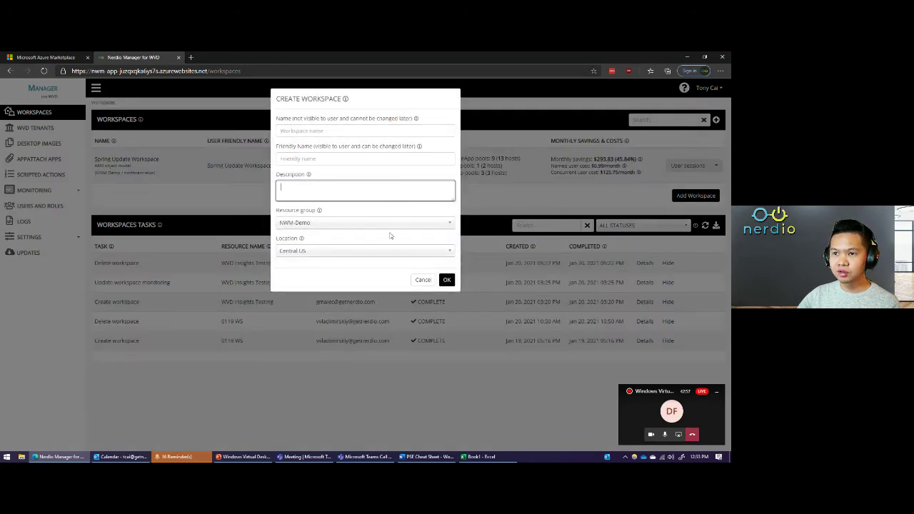
pyautogui.click(389, 251)
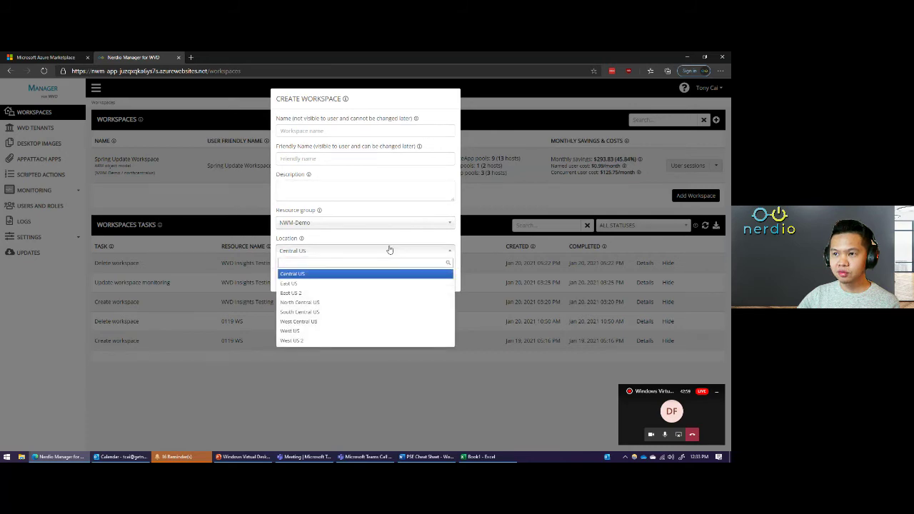
pyautogui.click(389, 250)
pyautogui.click(422, 280)
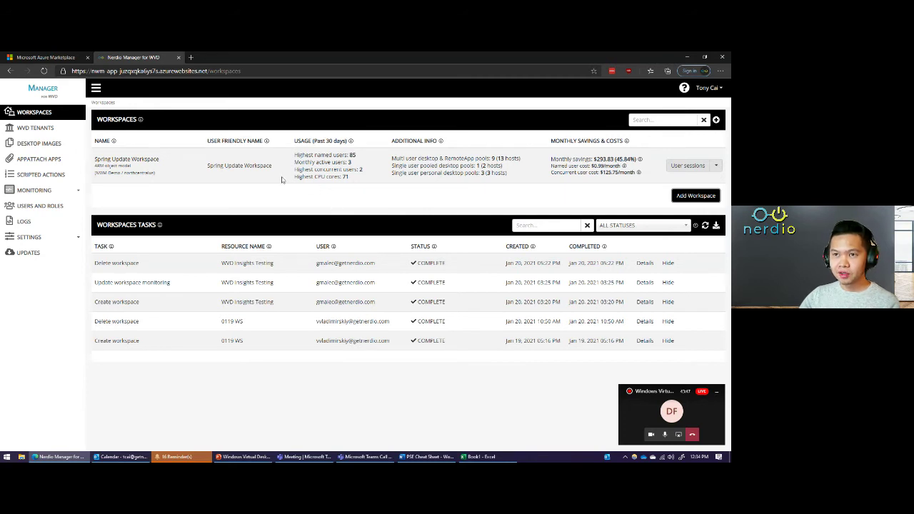
# View the AppAttach Demo session host and its available actions within Spring Update Workspace, and return to the dynamic host pools.
pyautogui.click(154, 162)
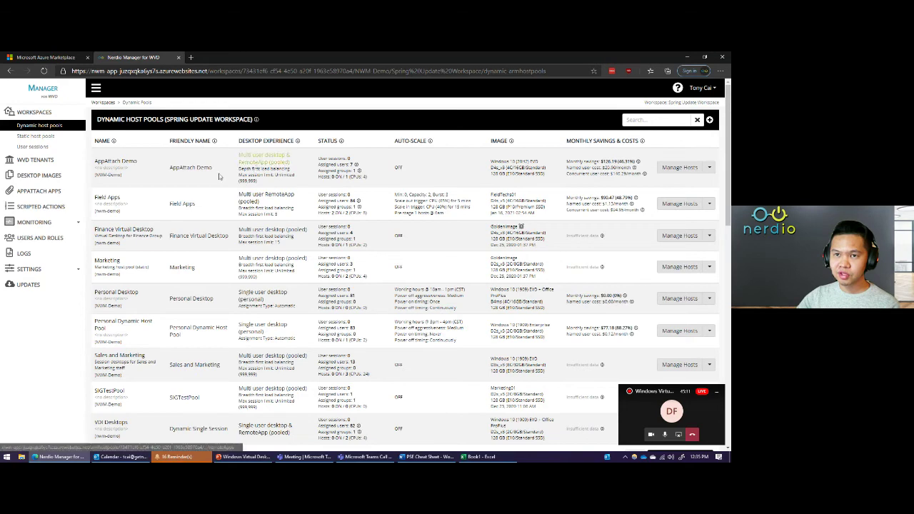
pyautogui.click(132, 163)
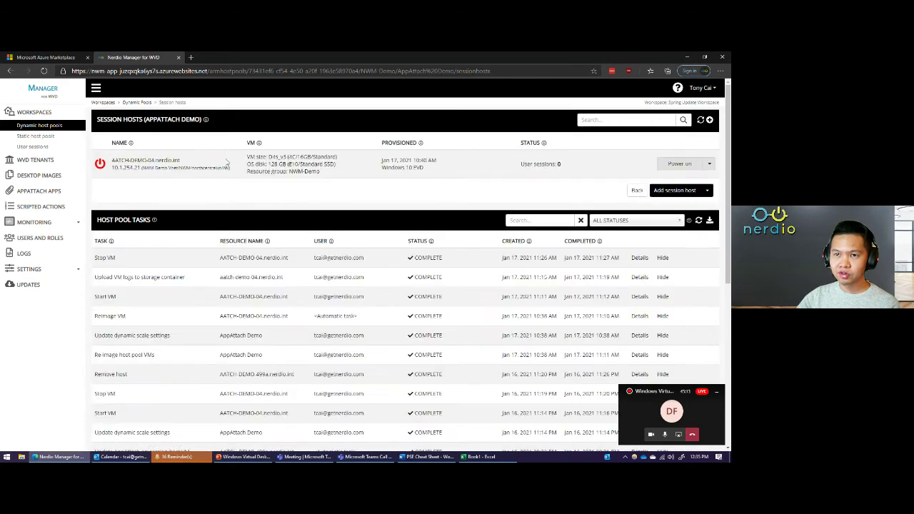
pyautogui.moveTo(230, 169); pyautogui.dragTo(107, 159)
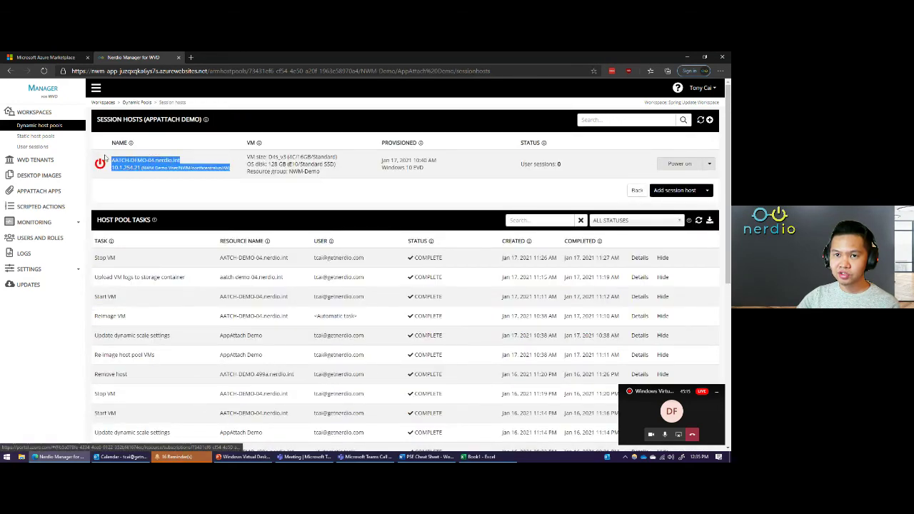
pyautogui.click(107, 158)
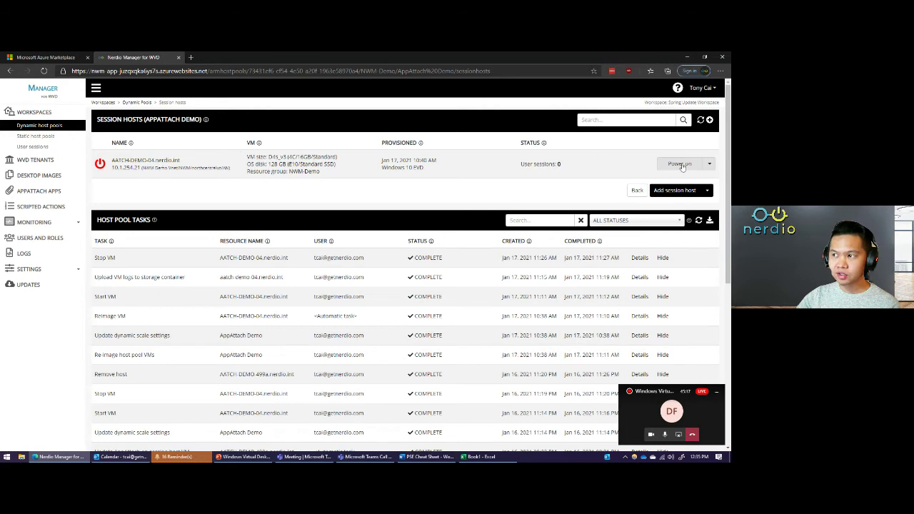
pyautogui.click(708, 165)
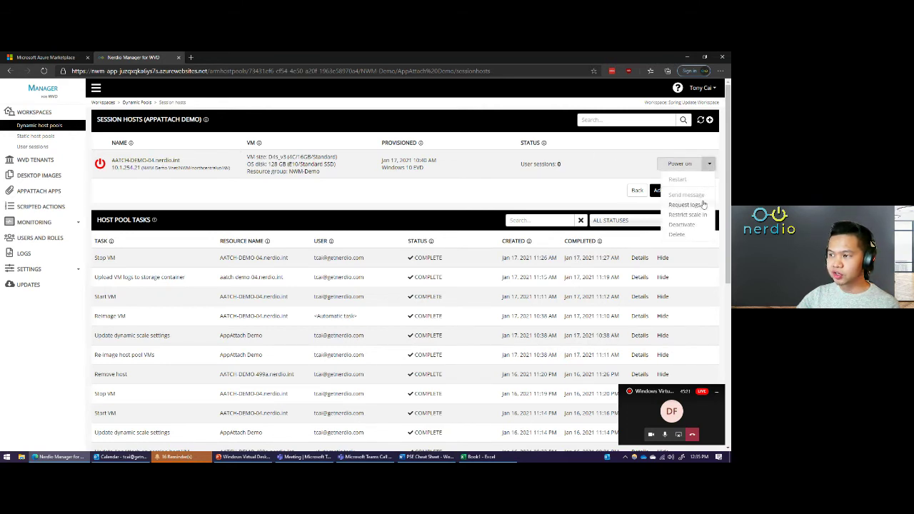
pyautogui.click(641, 191)
# Review the user and group assignments of the AppAttach Demo host pool, sampling row selection and paging, and leave without assigning anyone.
pyautogui.click(712, 171)
pyautogui.moveTo(692, 187)
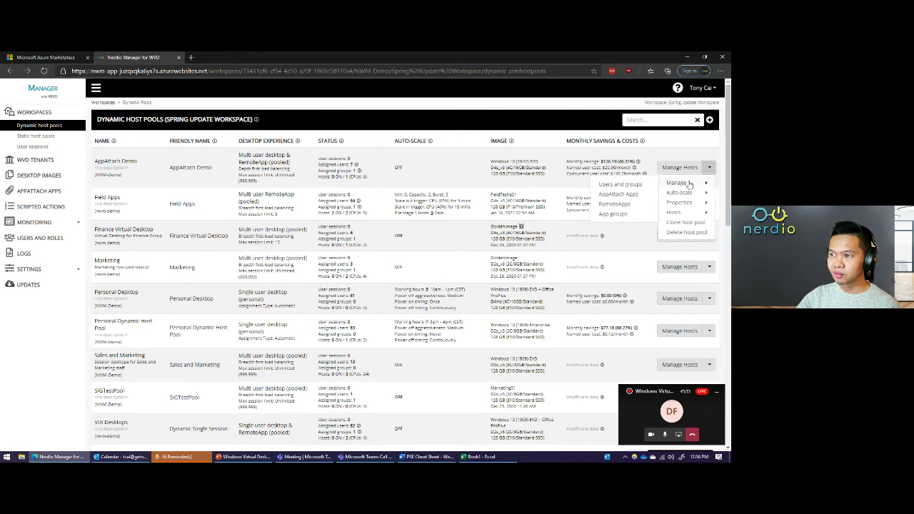
pyautogui.click(620, 184)
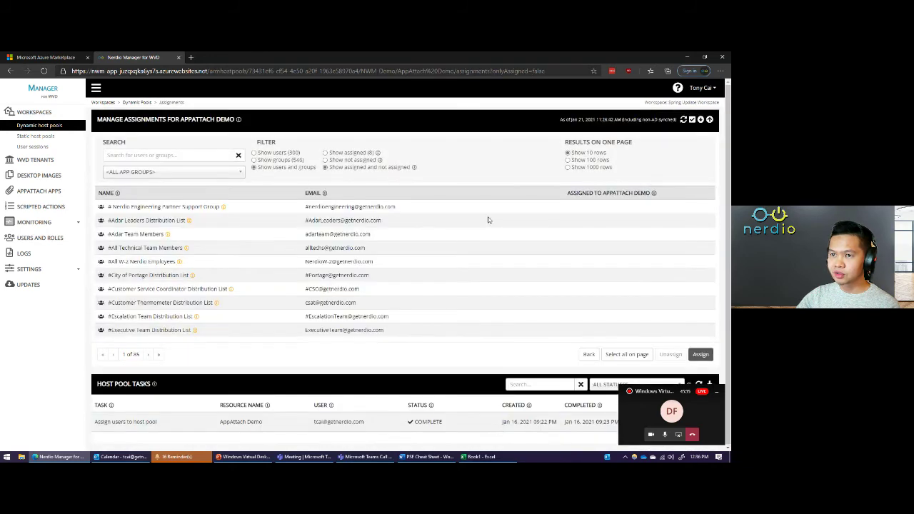
pyautogui.click(416, 250)
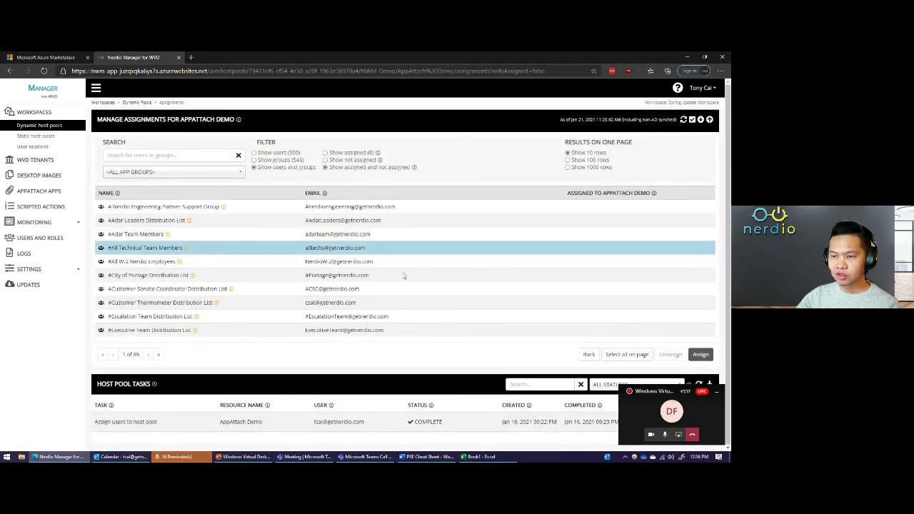
pyautogui.click(404, 276)
pyautogui.click(404, 304)
pyautogui.click(400, 327)
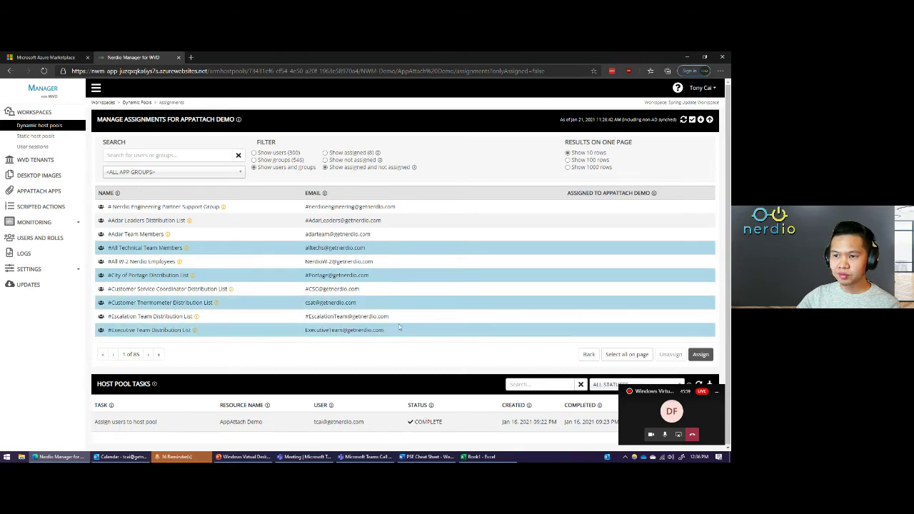
pyautogui.click(148, 355)
pyautogui.click(148, 355)
pyautogui.click(148, 355)
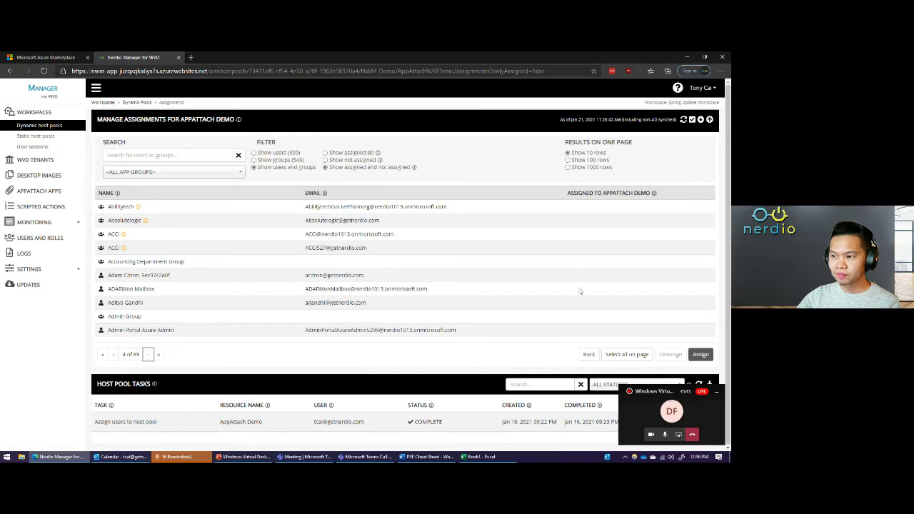
pyautogui.click(589, 355)
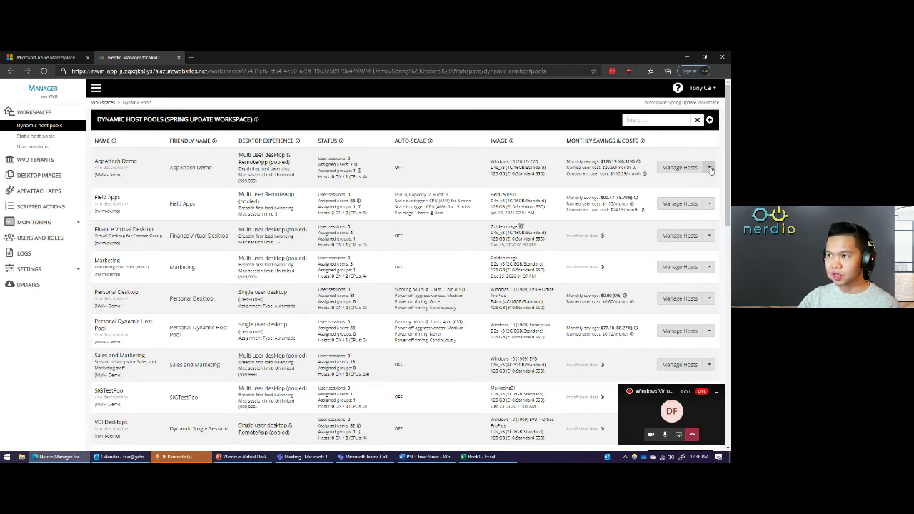
# Examine the image details and monthly savings and costs of the AppAttach Demo and Field Apps host pools.
pyautogui.moveTo(656, 178); pyautogui.dragTo(491, 166)
pyautogui.click(556, 163)
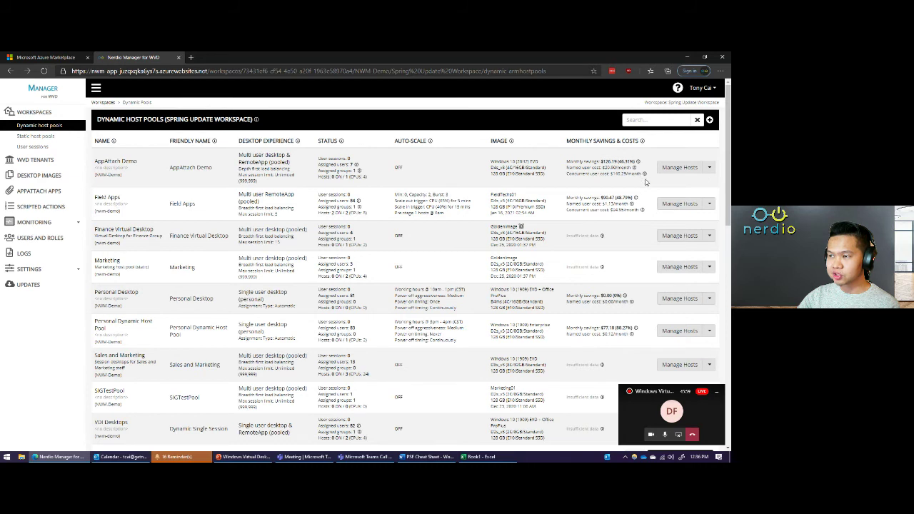
pyautogui.moveTo(645, 213); pyautogui.dragTo(564, 198)
pyautogui.click(564, 197)
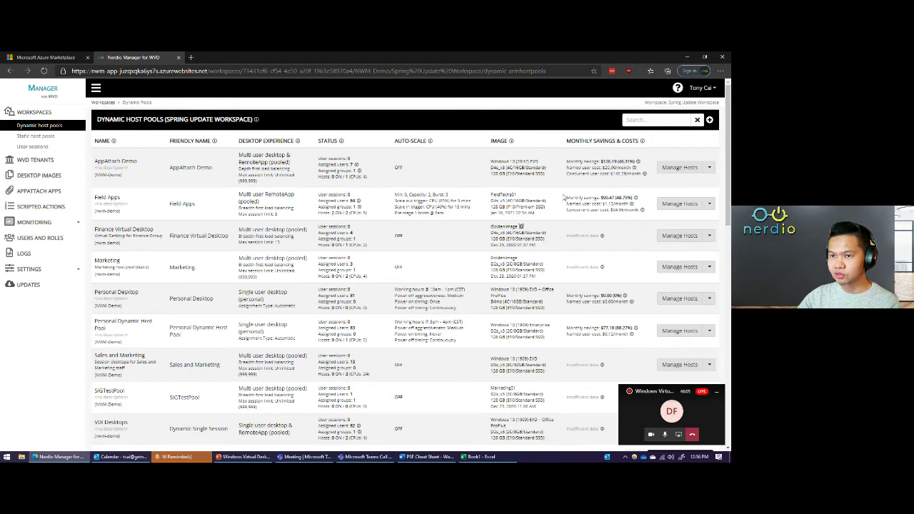
# View the session hosts of the Field Apps host pool, return to the pool list and examine its monthly savings.
pyautogui.moveTo(151, 217); pyautogui.dragTo(106, 200)
pyautogui.click(107, 203)
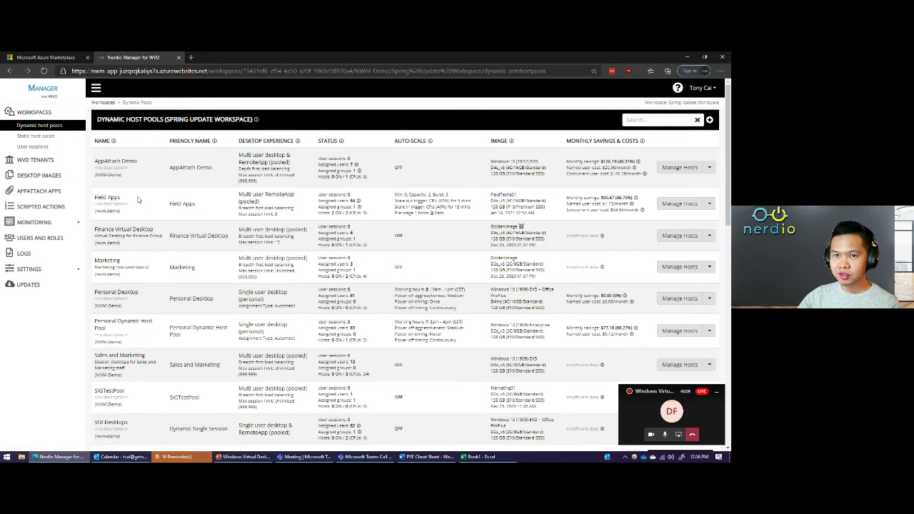
pyautogui.click(107, 203)
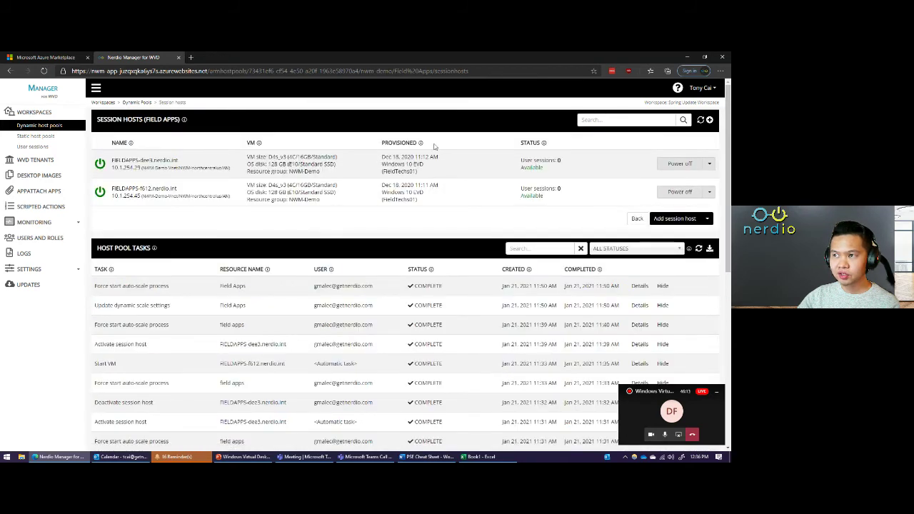
pyautogui.click(635, 220)
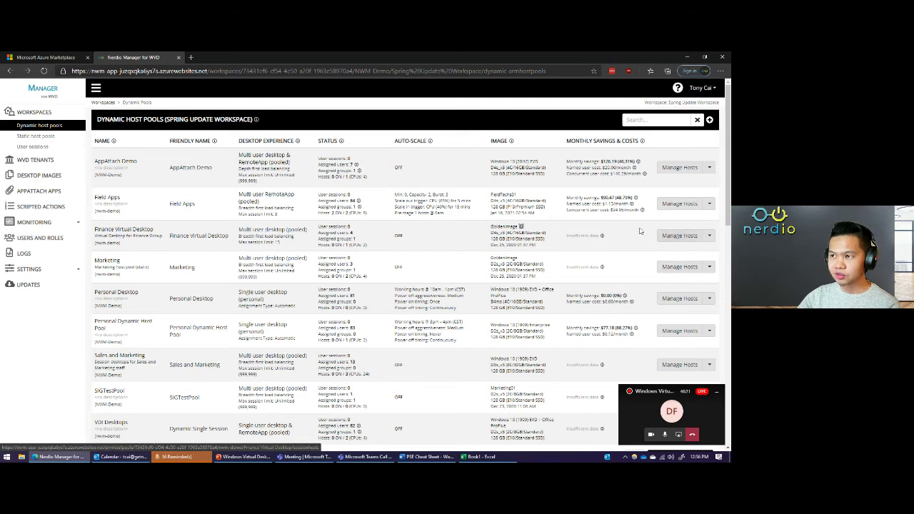
pyautogui.moveTo(647, 211); pyautogui.dragTo(641, 192)
pyautogui.click(640, 191)
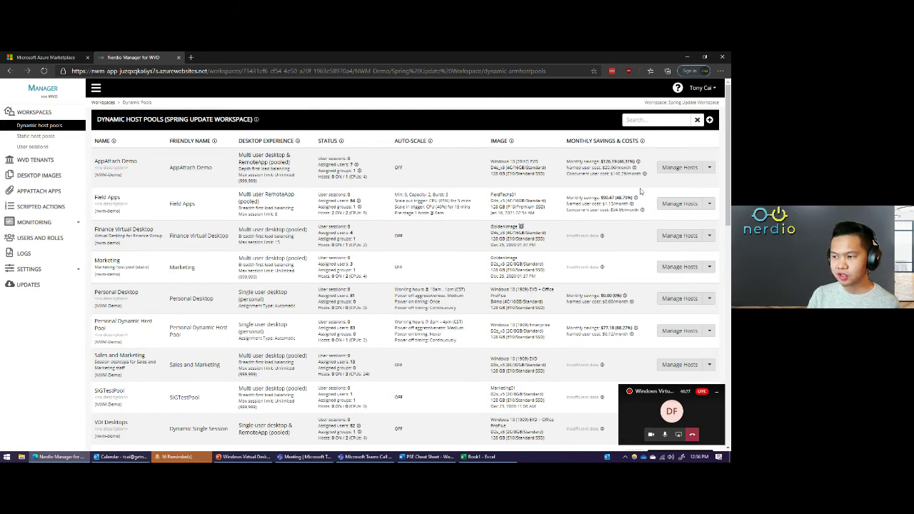
# Open the auto-scale configuration of the Field Apps host pool and review its template, host pool sizing and scaling logic settings.
pyautogui.click(713, 205)
pyautogui.moveTo(713, 219)
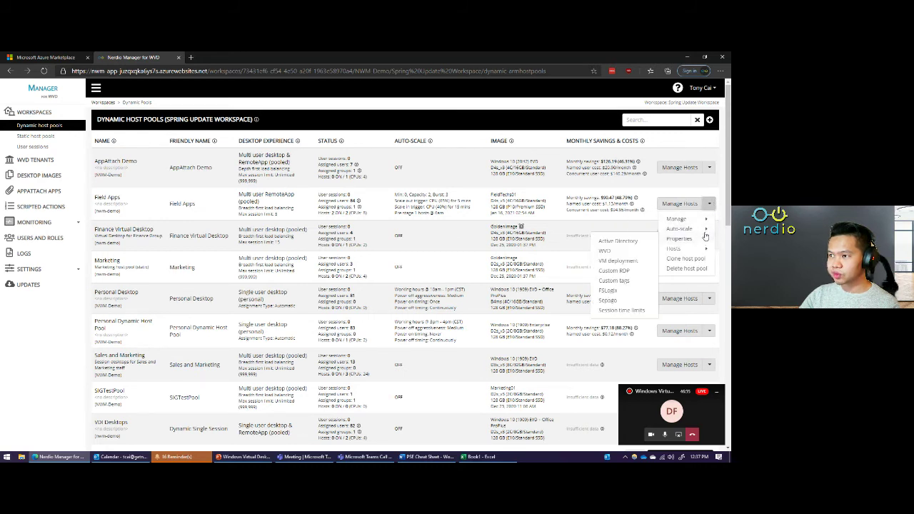
pyautogui.moveTo(695, 232)
pyautogui.click(616, 231)
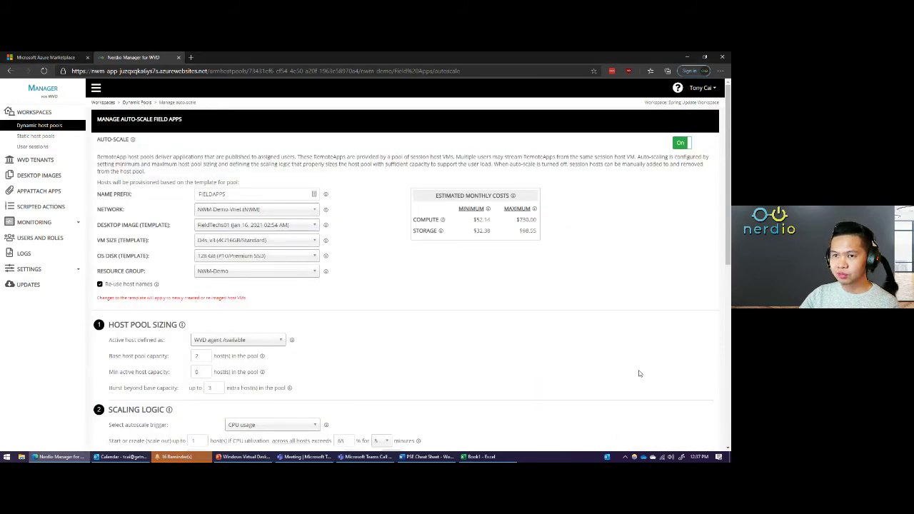
pyautogui.scroll(-1, 640, 374)
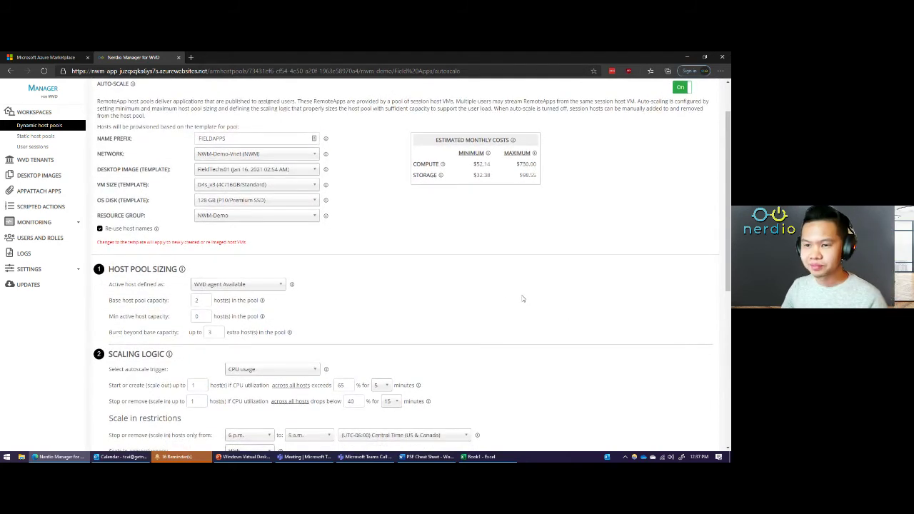
pyautogui.scroll(1, 498, 280)
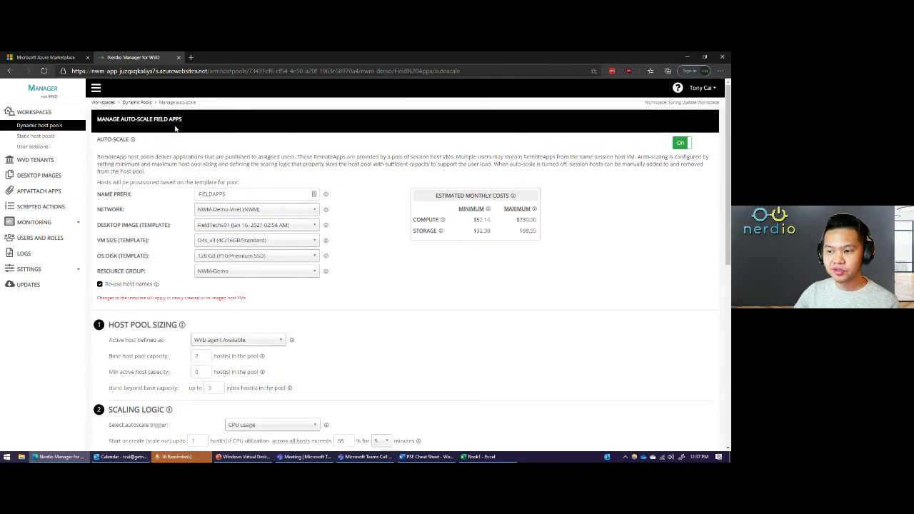
pyautogui.scroll(-3, 223, 219)
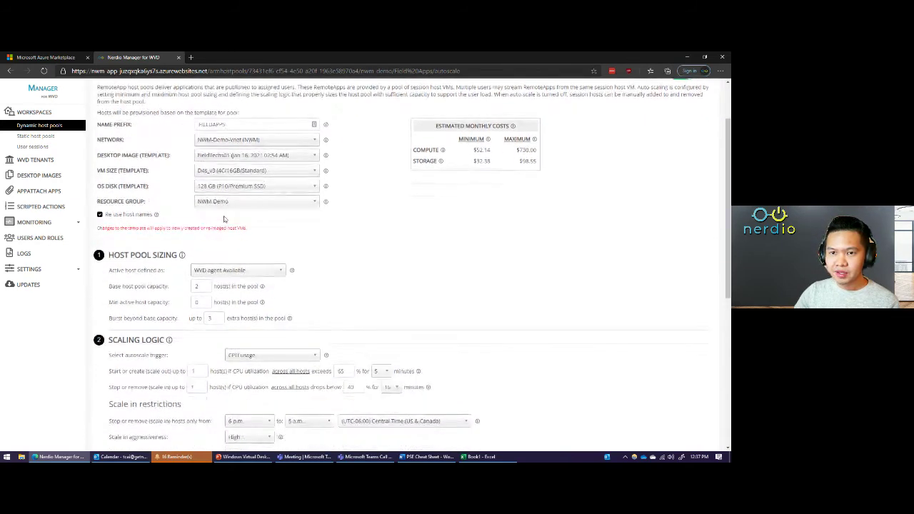
pyautogui.moveTo(133, 167); pyautogui.dragTo(191, 228)
pyautogui.click(191, 229)
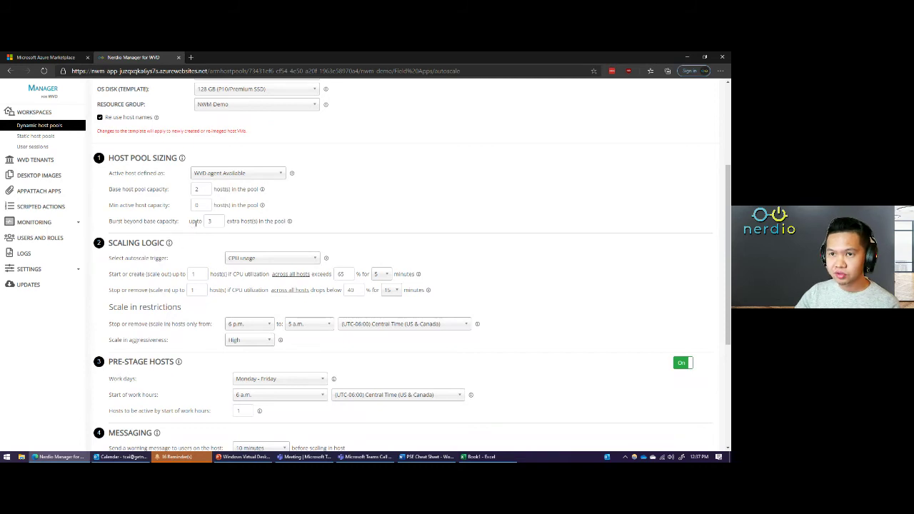
# Change the VM size template of the Field Apps host pool to E16ds_v4 (16C/128GB/Standard).
pyautogui.scroll(3, 198, 192)
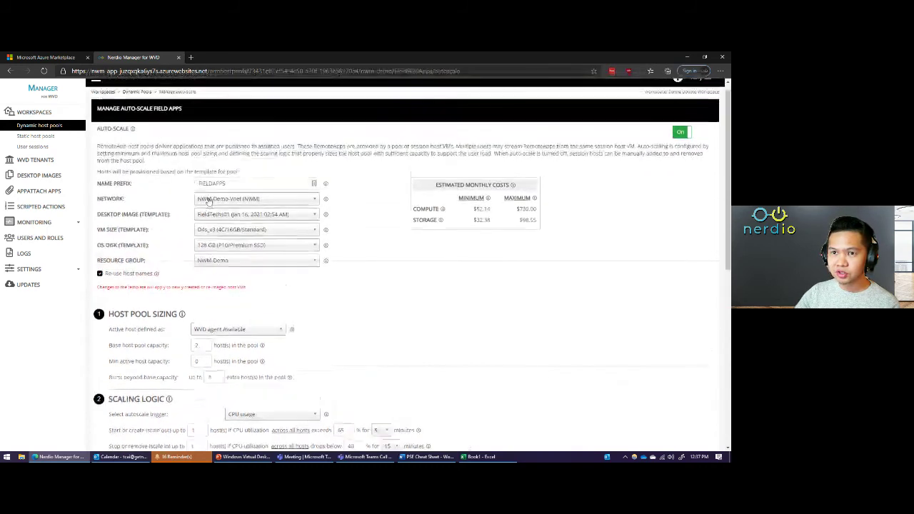
pyautogui.click(212, 241)
pyautogui.write('e16a')
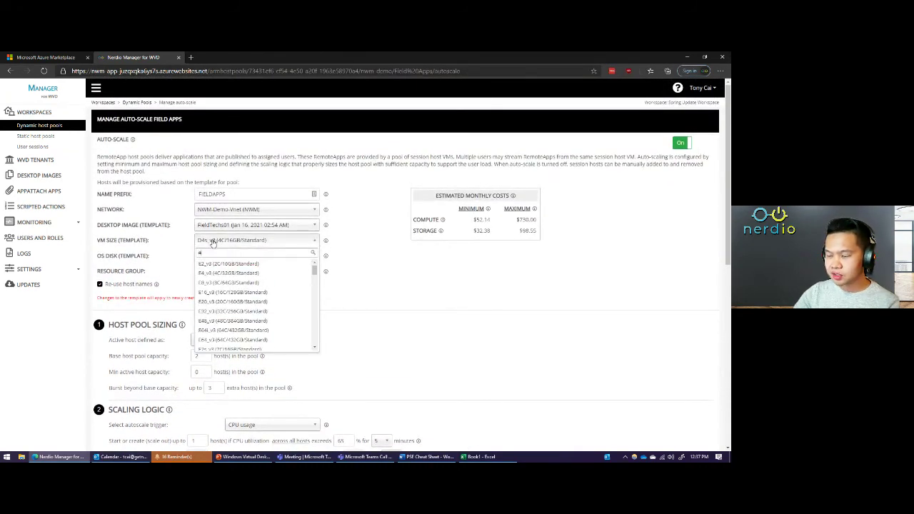
pyautogui.press('BackSpace')
pyautogui.press('BackSpace')
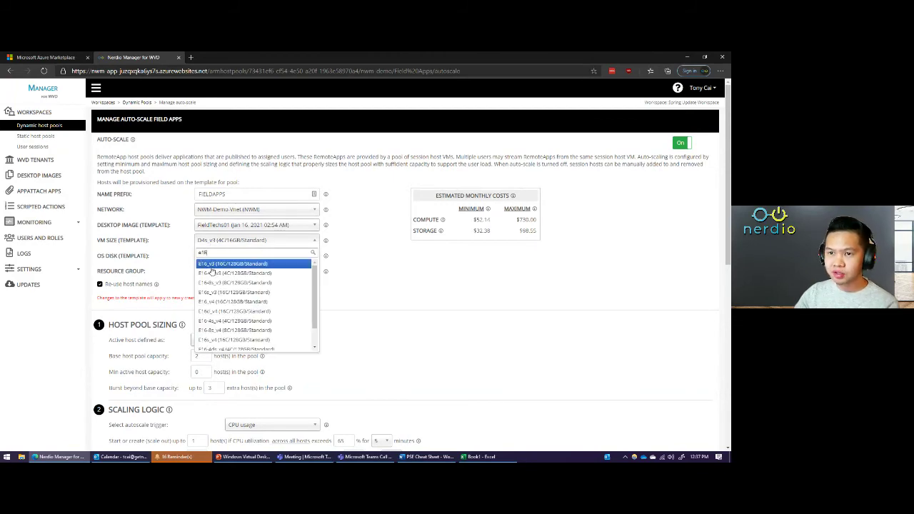
pyautogui.scroll(-1, 220, 306)
pyautogui.scroll(-4, 220, 305)
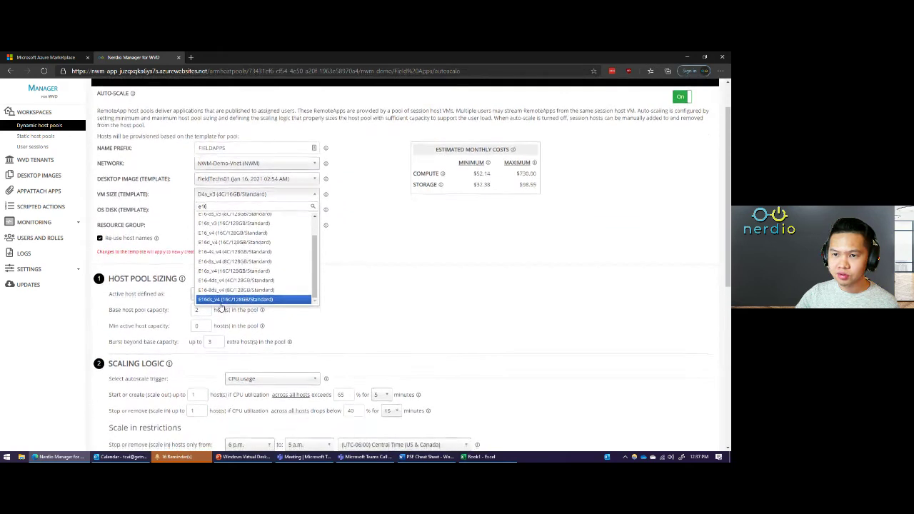
pyautogui.click(222, 303)
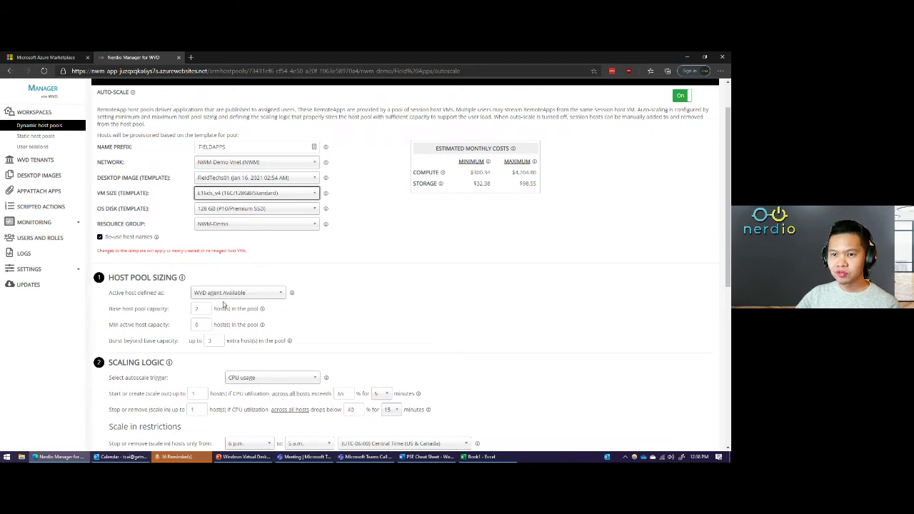
# Set the base host pool capacity to 1 host and check the estimated monthly compute and storage costs.
pyautogui.click(205, 310)
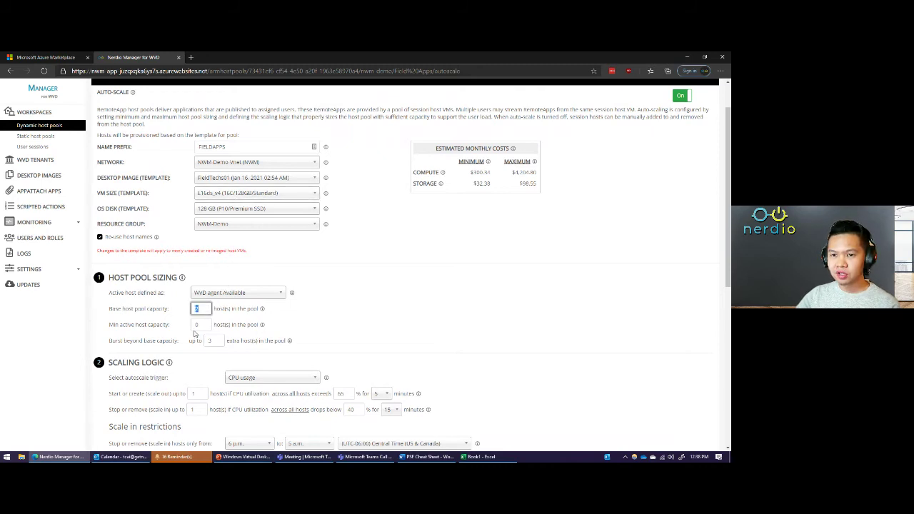
pyautogui.write('1')
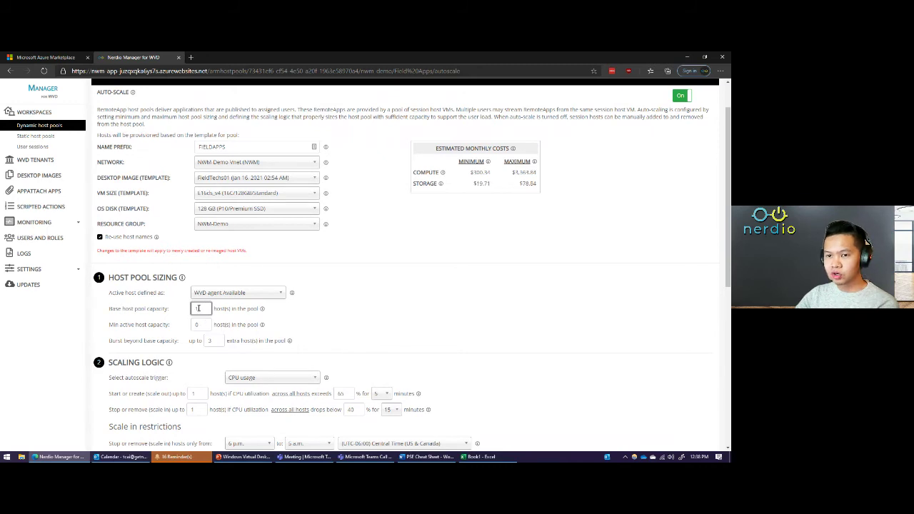
pyautogui.click(211, 340)
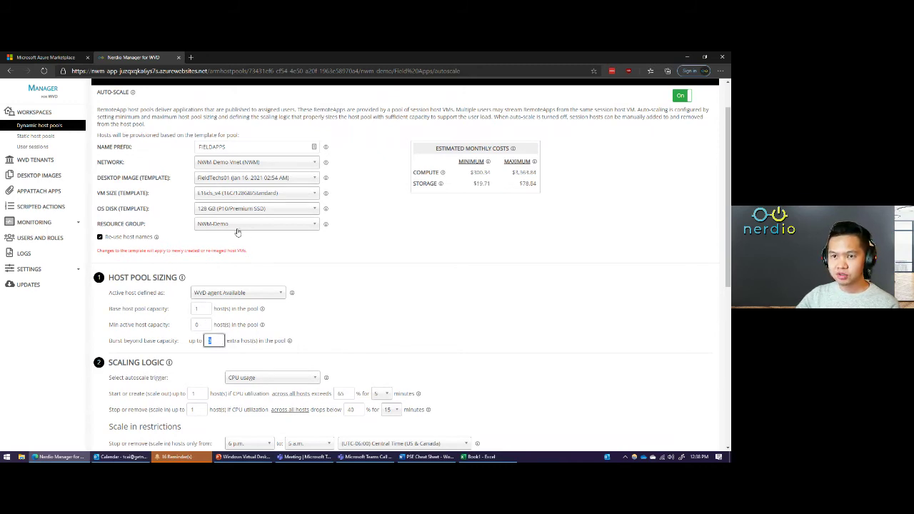
pyautogui.click(238, 266)
pyautogui.scroll(-1, 398, 167)
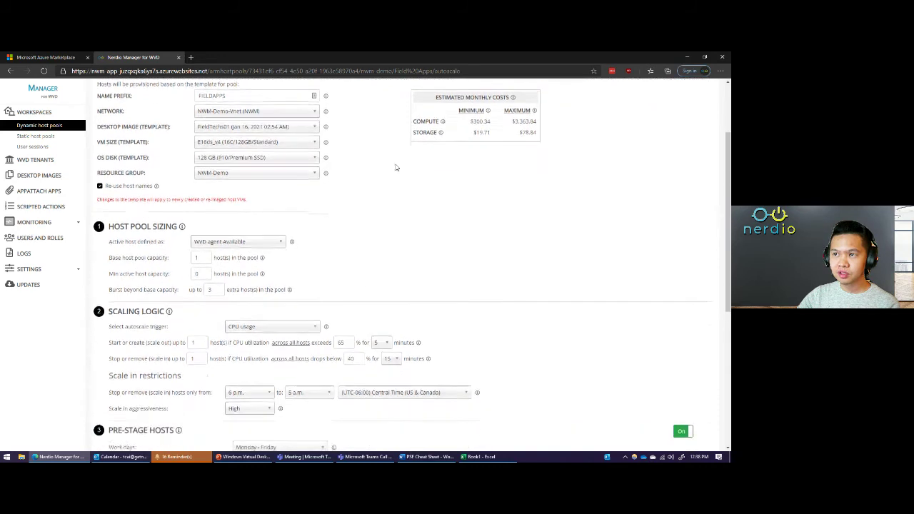
pyautogui.moveTo(435, 92); pyautogui.dragTo(500, 122)
pyautogui.click(499, 136)
pyautogui.click(463, 122)
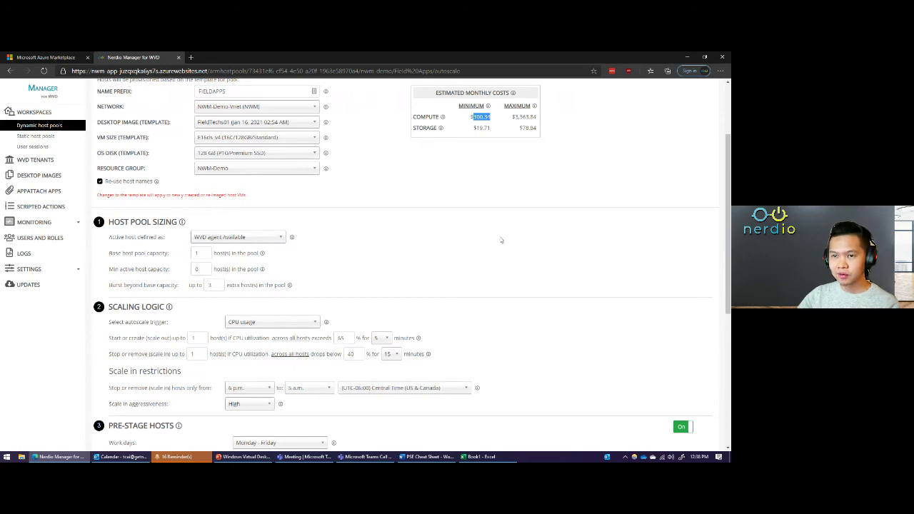
pyautogui.click(468, 246)
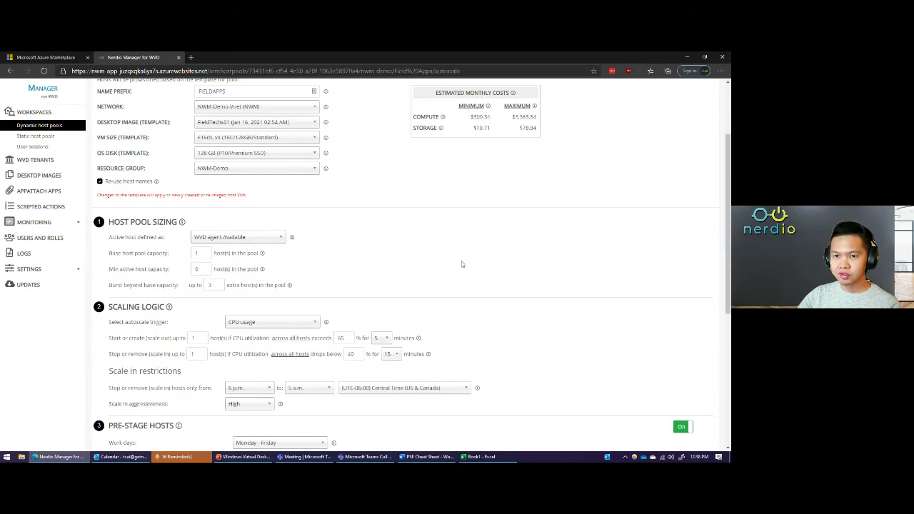
# Review the CPU usage scaling logic, including the available autoscale triggers and the scale-out and scale-in conditions across all hosts.
pyautogui.scroll(-1, 461, 286)
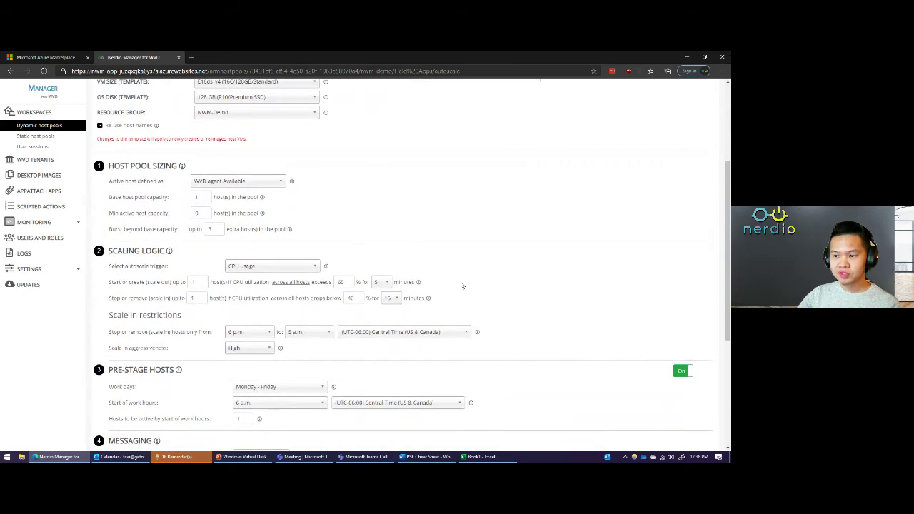
pyautogui.click(313, 267)
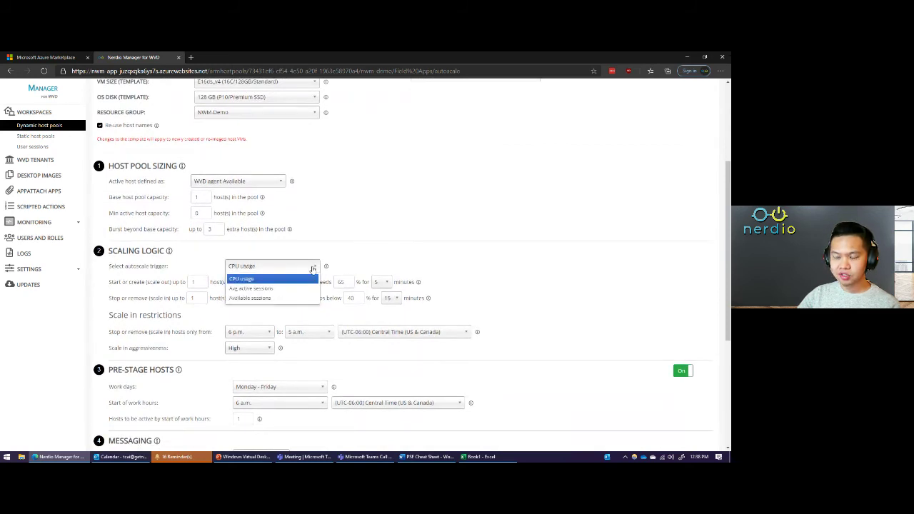
pyautogui.click(313, 280)
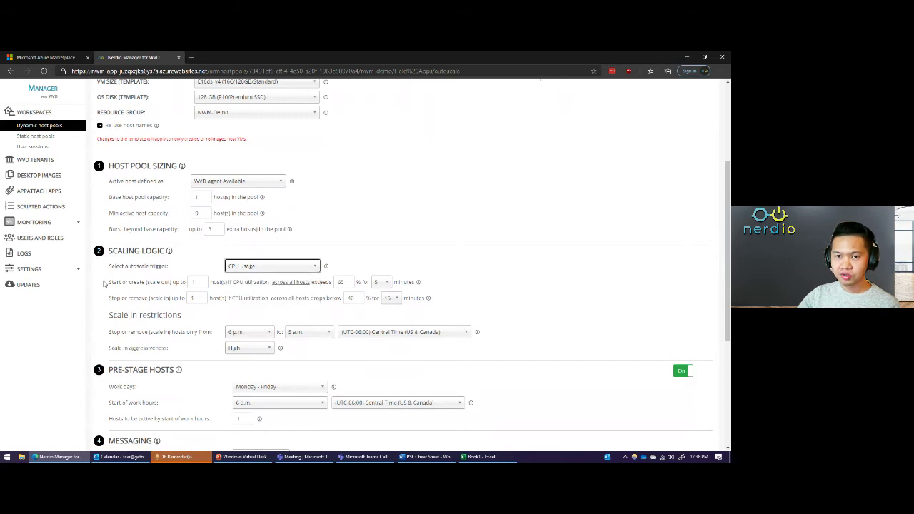
pyautogui.moveTo(107, 281); pyautogui.dragTo(183, 282)
pyautogui.click(207, 169)
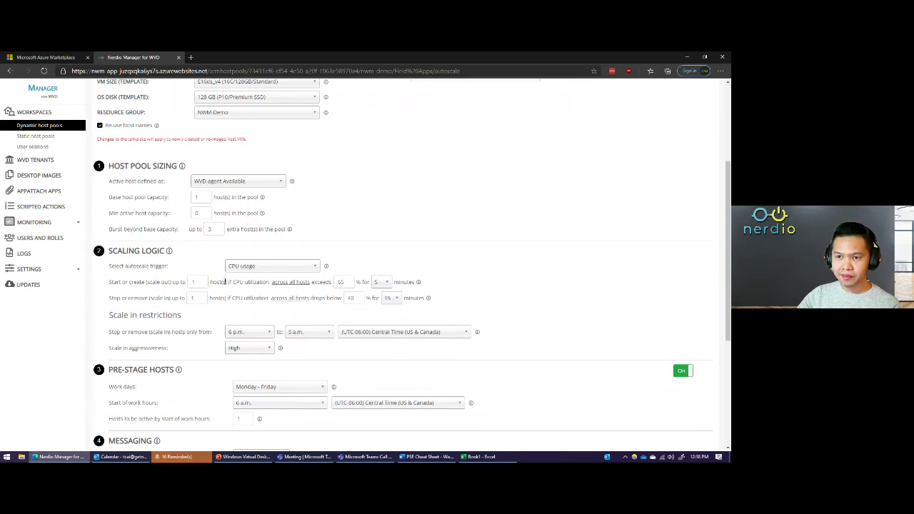
pyautogui.moveTo(278, 283); pyautogui.dragTo(325, 285)
pyautogui.click(330, 283)
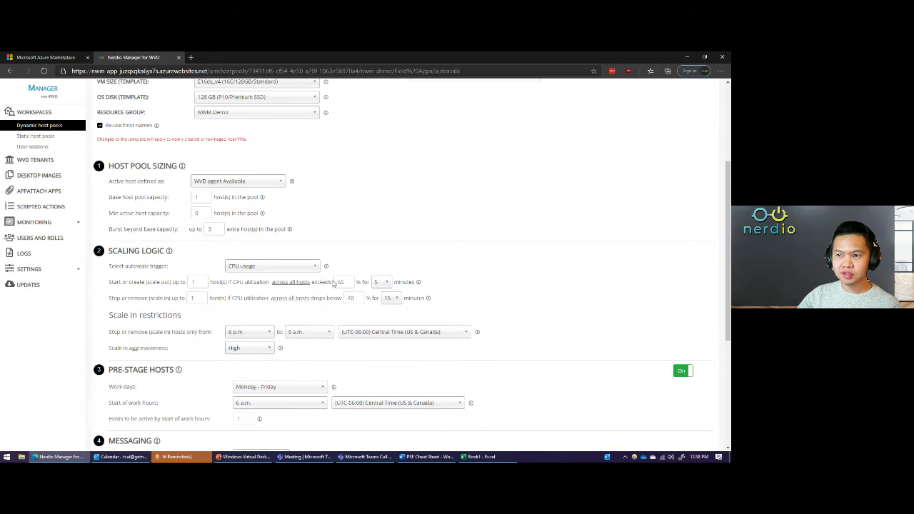
pyautogui.doubleClick(343, 281)
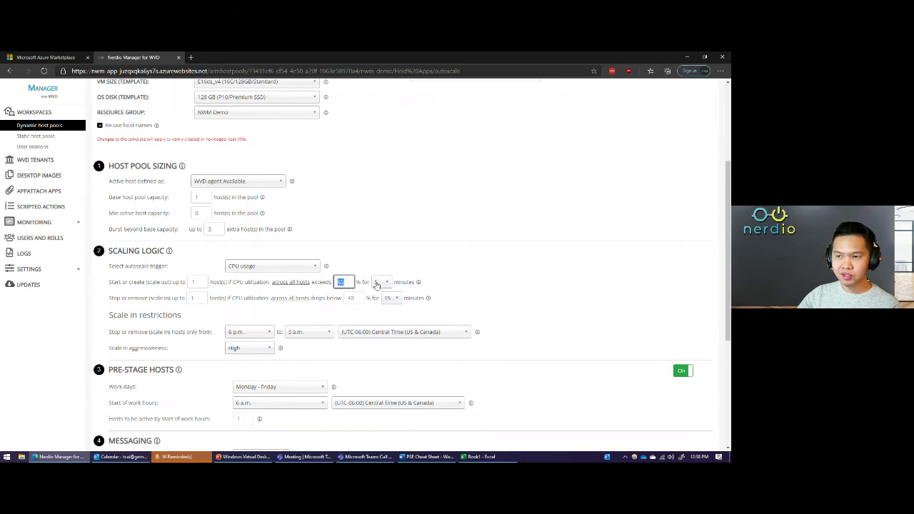
pyautogui.click(378, 272)
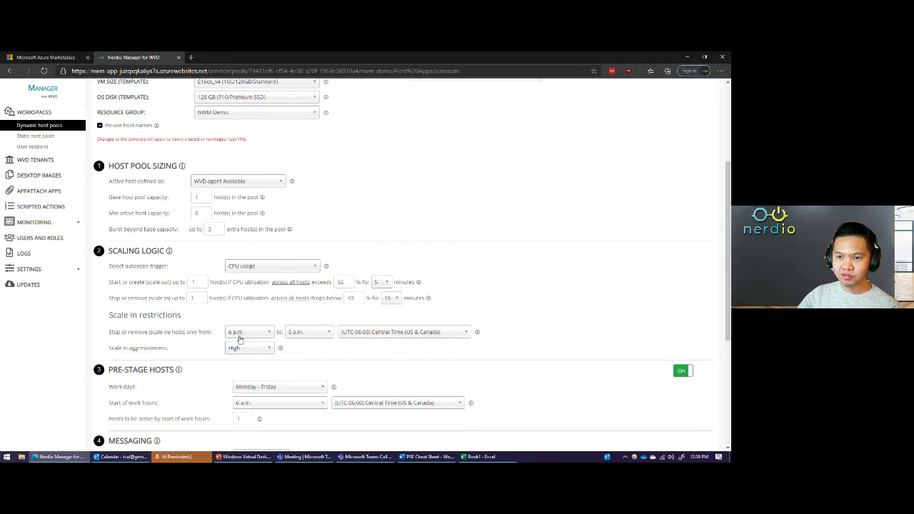
pyautogui.click(192, 298)
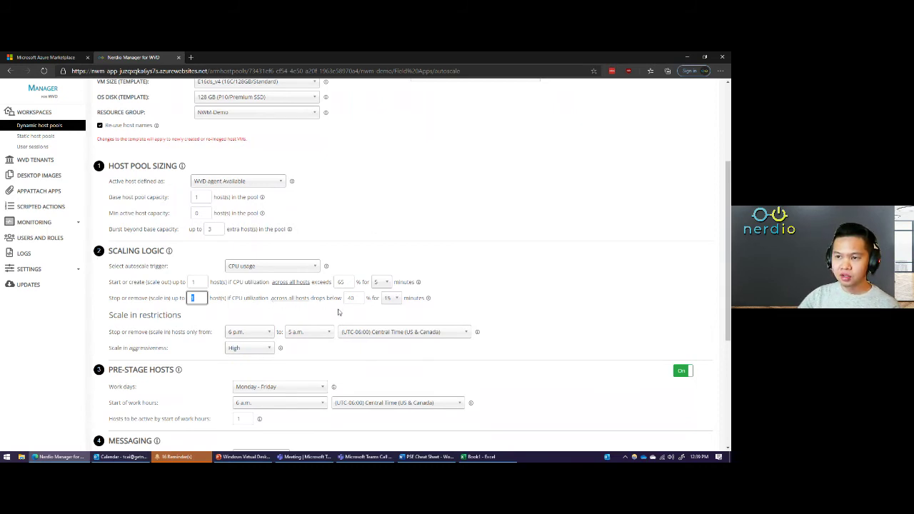
pyautogui.moveTo(333, 300); pyautogui.dragTo(270, 300)
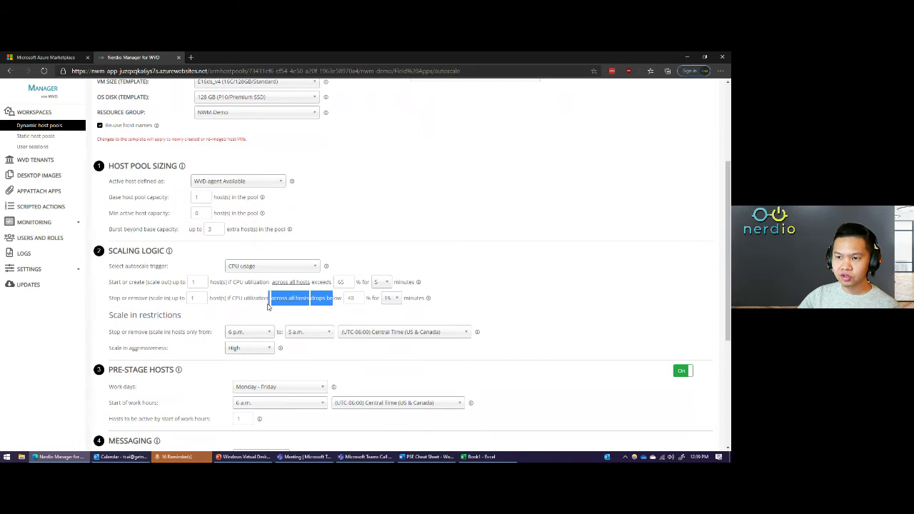
pyautogui.click(351, 298)
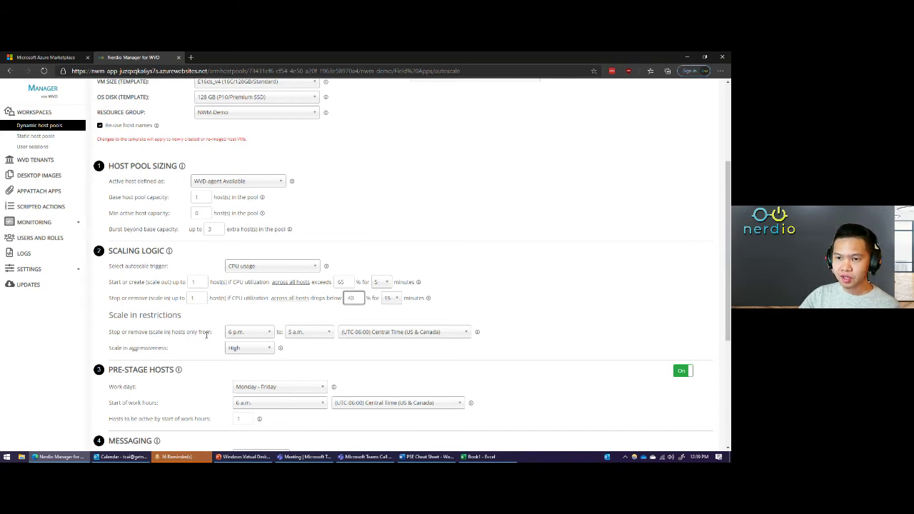
# Set the scale in aggressiveness to Medium and the autoscale trigger to Avg active sessions.
pyautogui.click(250, 349)
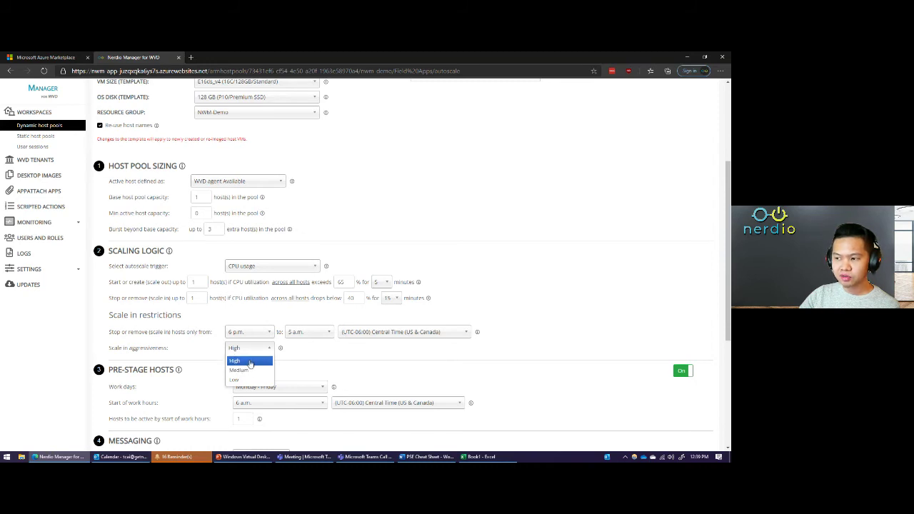
pyautogui.click(249, 370)
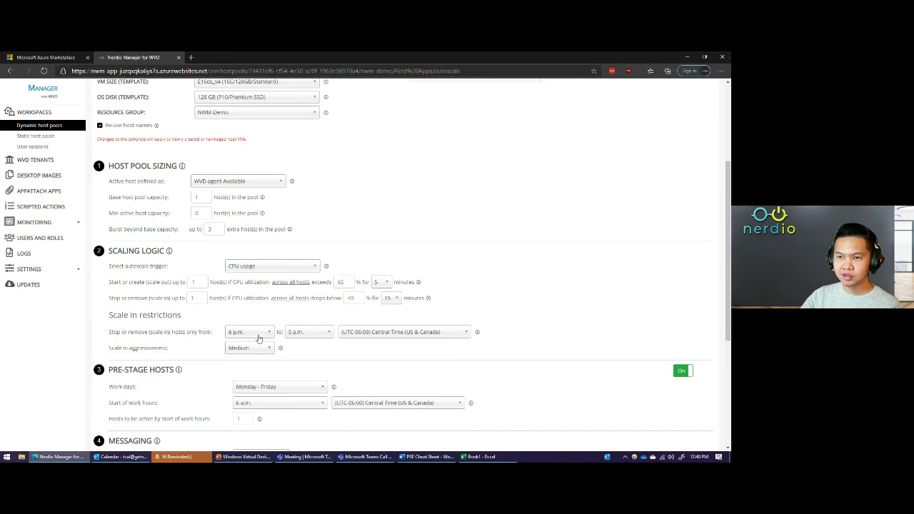
pyautogui.click(258, 271)
pyautogui.click(260, 287)
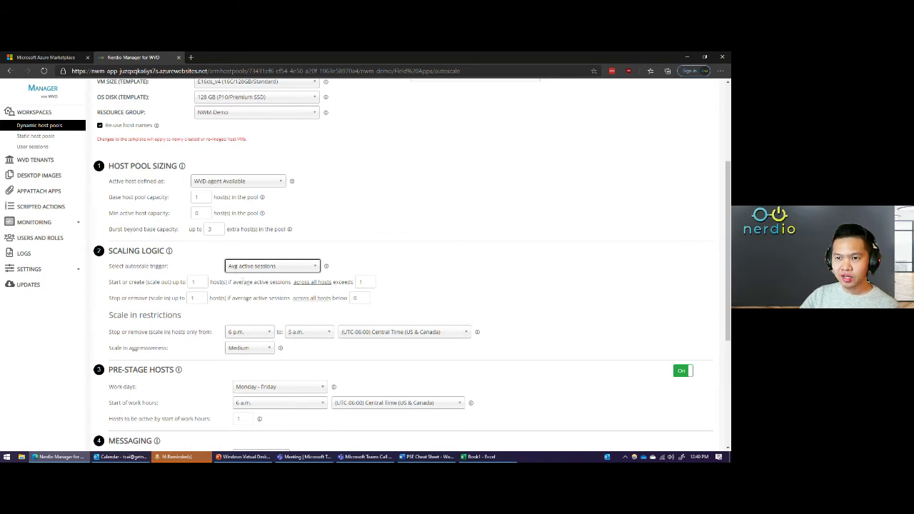
# Set hosts to scale out when average active sessions exceed 15 and to scale in below 5.
pyautogui.click(362, 282)
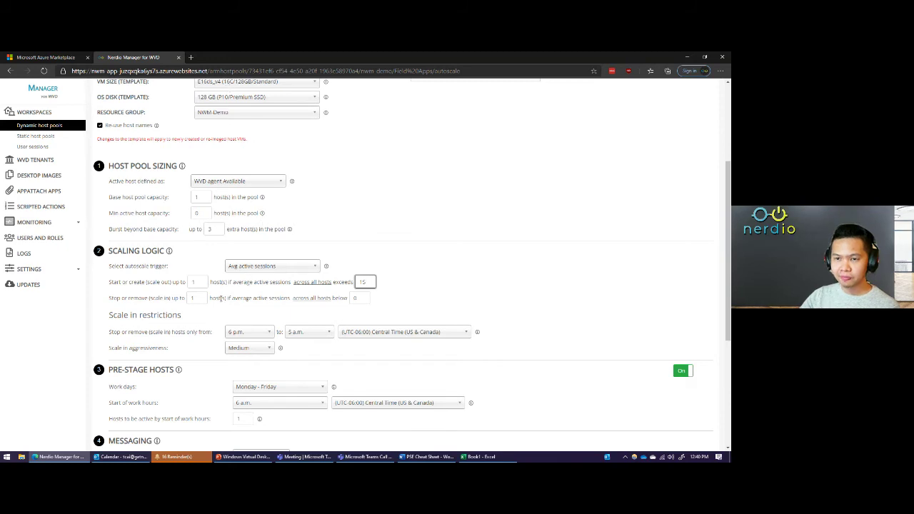
pyautogui.doubleClick(357, 298)
pyautogui.write('5')
pyautogui.moveTo(292, 302); pyautogui.dragTo(342, 303)
pyautogui.click(337, 308)
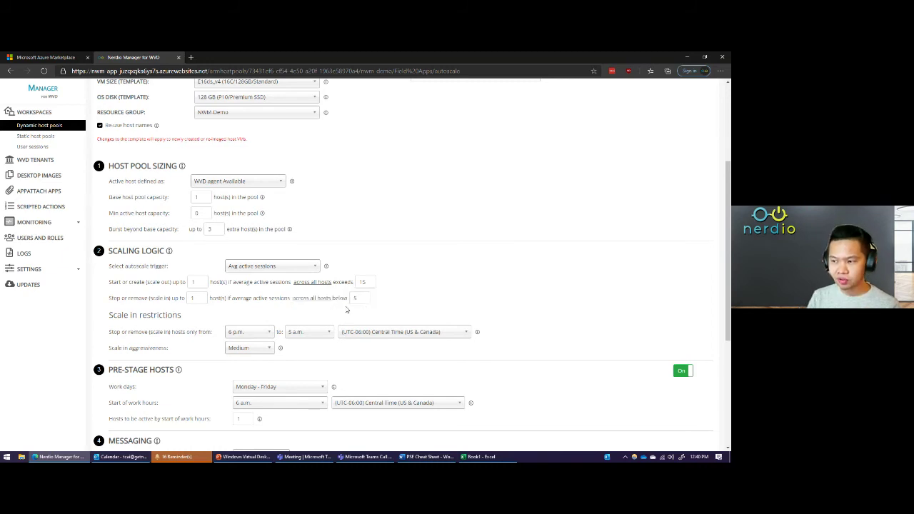
pyautogui.click(316, 270)
pyautogui.click(398, 267)
# Keep 6 a.m. as the pre-stage start of work hours and set 3 hosts to be active by that time.
pyautogui.scroll(-1, 398, 267)
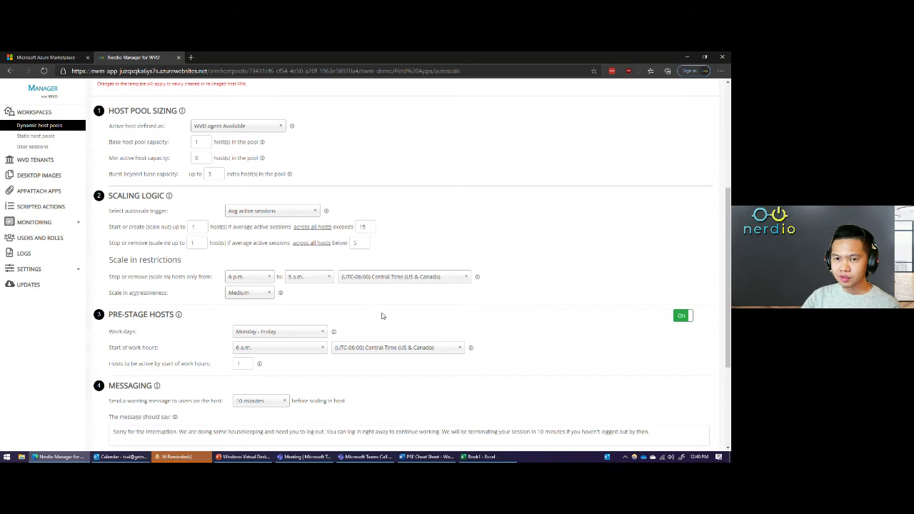
pyautogui.scroll(-1, 382, 315)
pyautogui.scroll(1, 275, 224)
pyautogui.scroll(2, 275, 223)
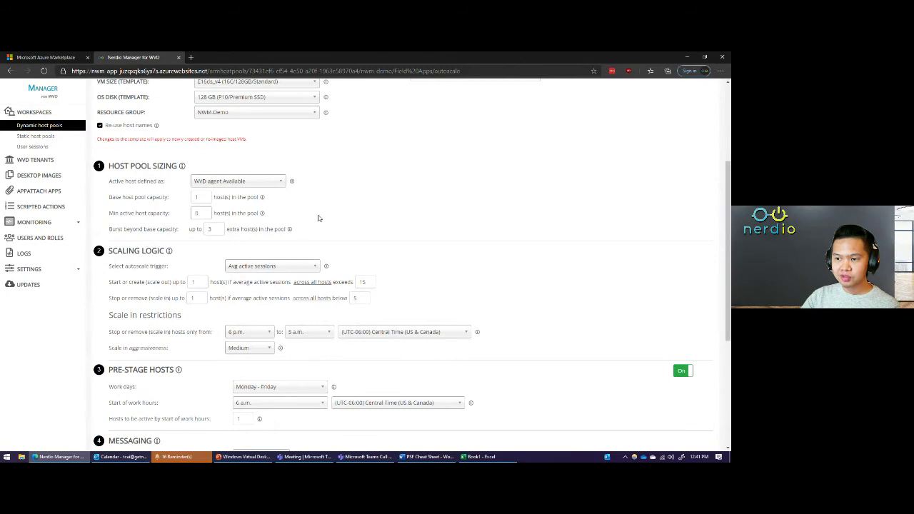
pyautogui.scroll(-1, 319, 218)
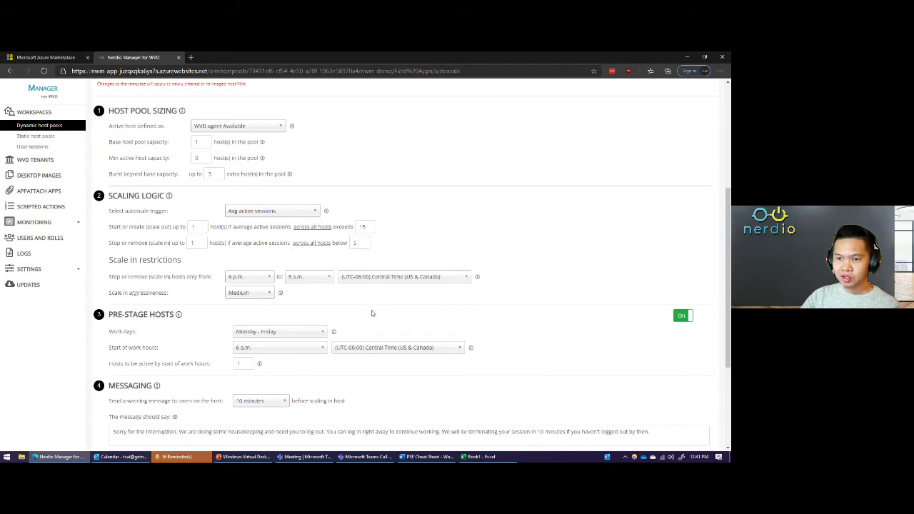
pyautogui.click(305, 349)
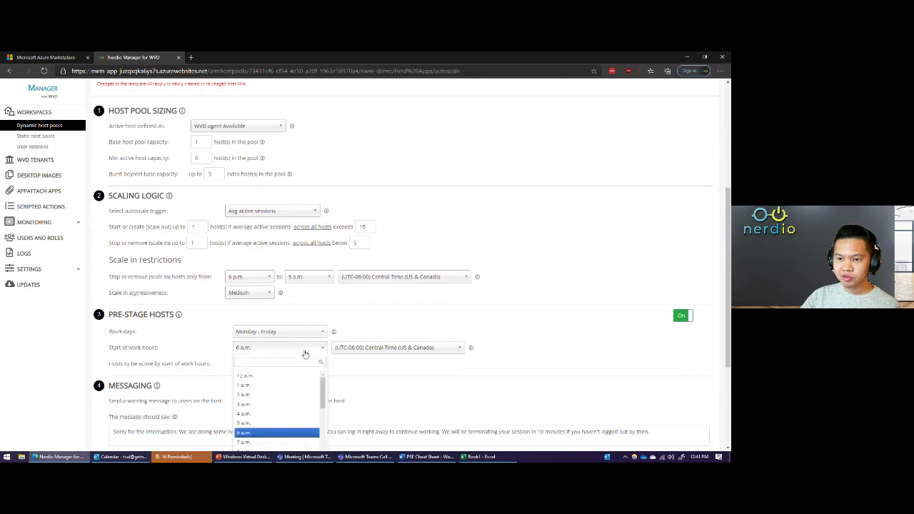
pyautogui.click(288, 433)
pyautogui.moveTo(243, 364); pyautogui.dragTo(184, 366)
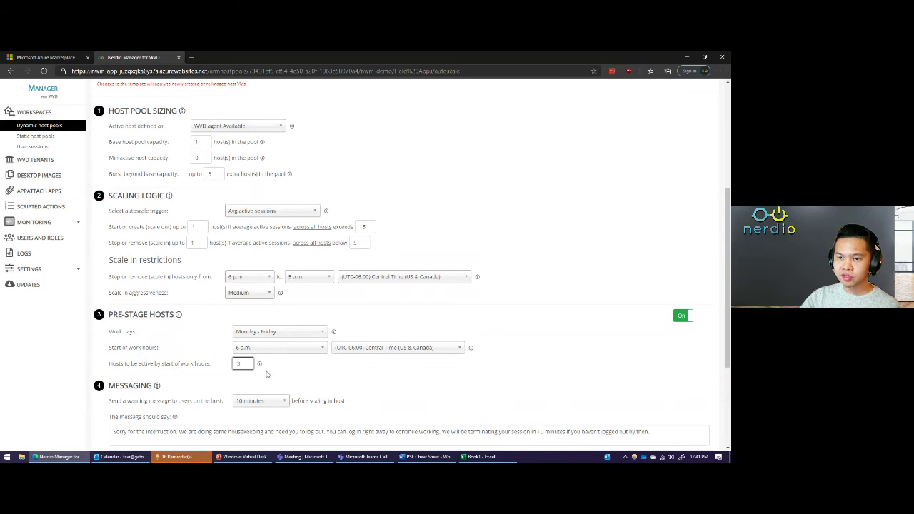
pyautogui.write('3')
pyautogui.scroll(5, 244, 364)
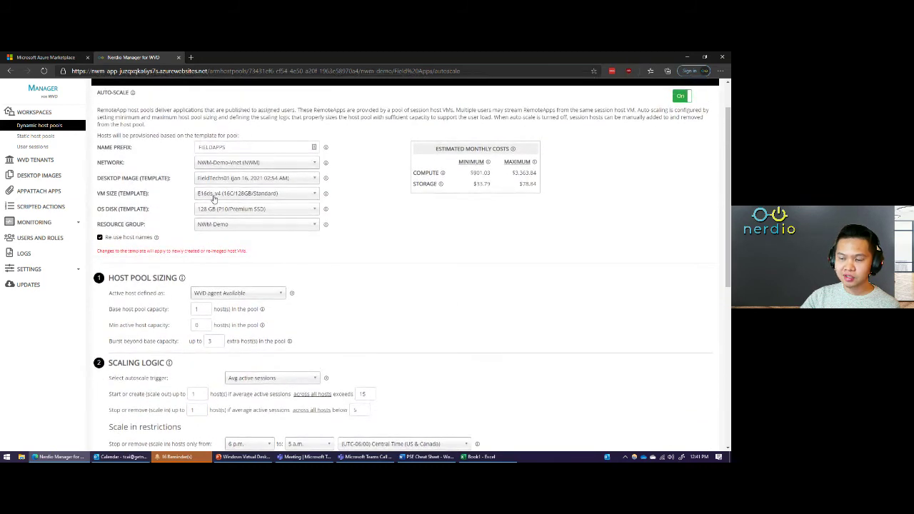
pyautogui.scroll(-5, 300, 361)
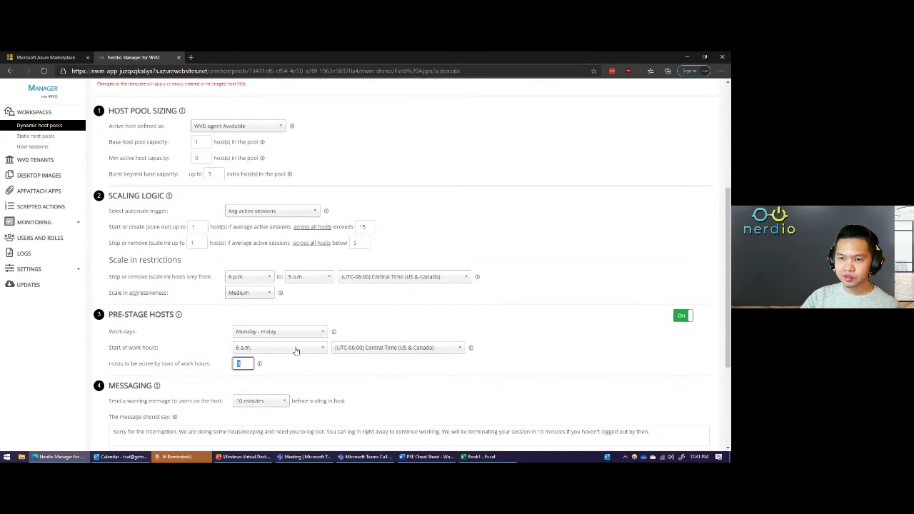
pyautogui.click(355, 365)
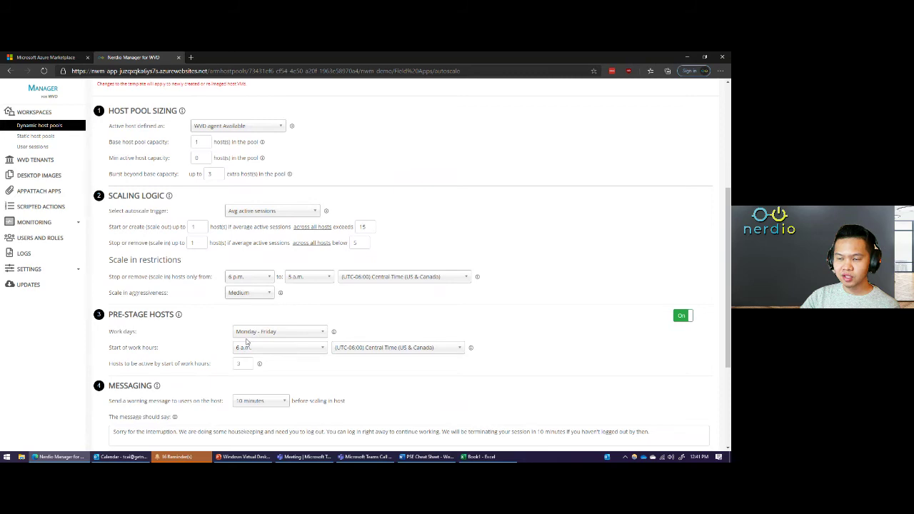
# Examine the auto-heal broken hosts settings, including the WVD agent statuses and restart attempts, and leave the auto-scale configuration without saving.
pyautogui.scroll(-2, 496, 328)
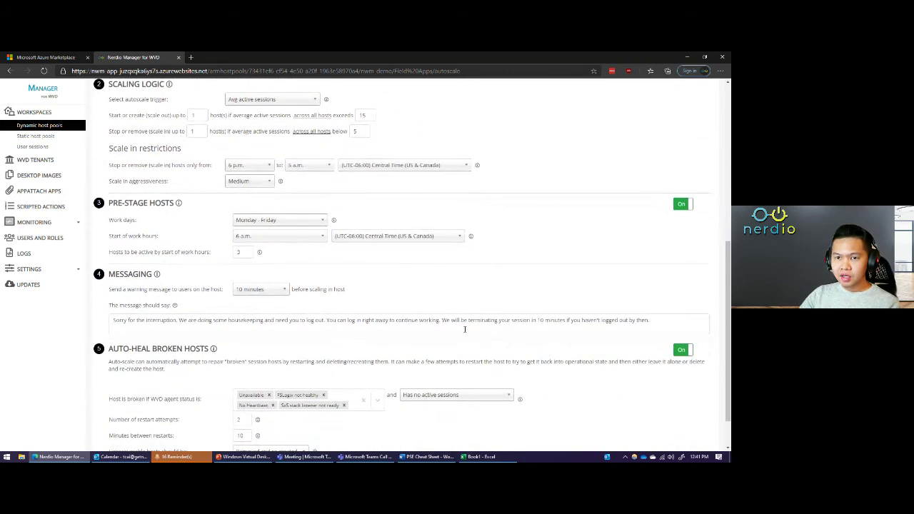
pyautogui.scroll(-1, 343, 318)
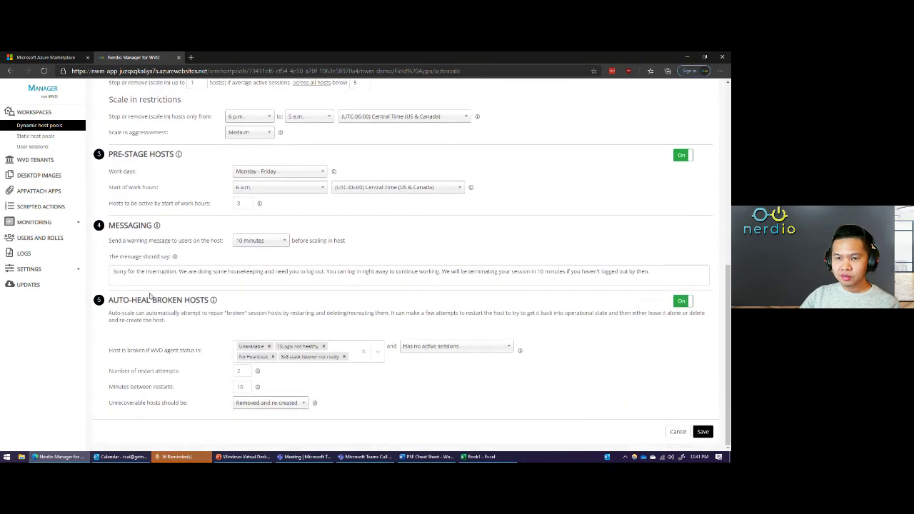
pyautogui.moveTo(109, 300); pyautogui.dragTo(205, 309)
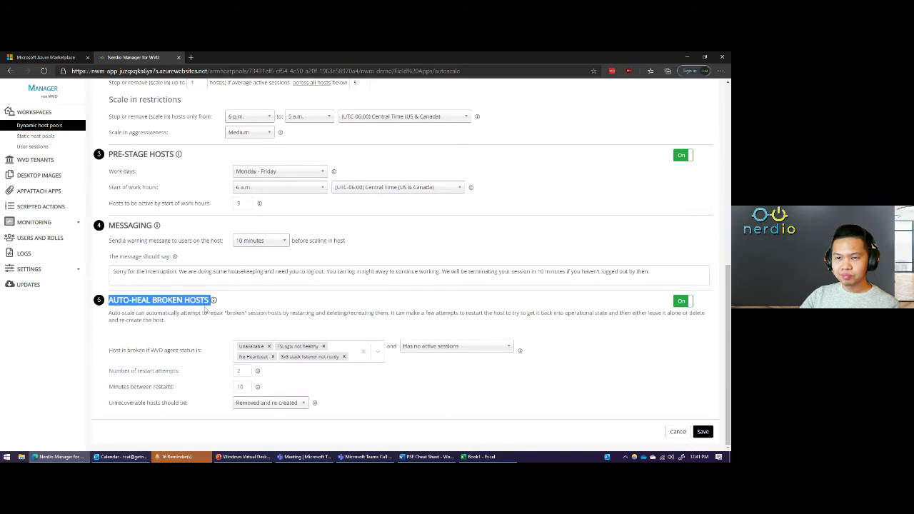
pyautogui.click(205, 307)
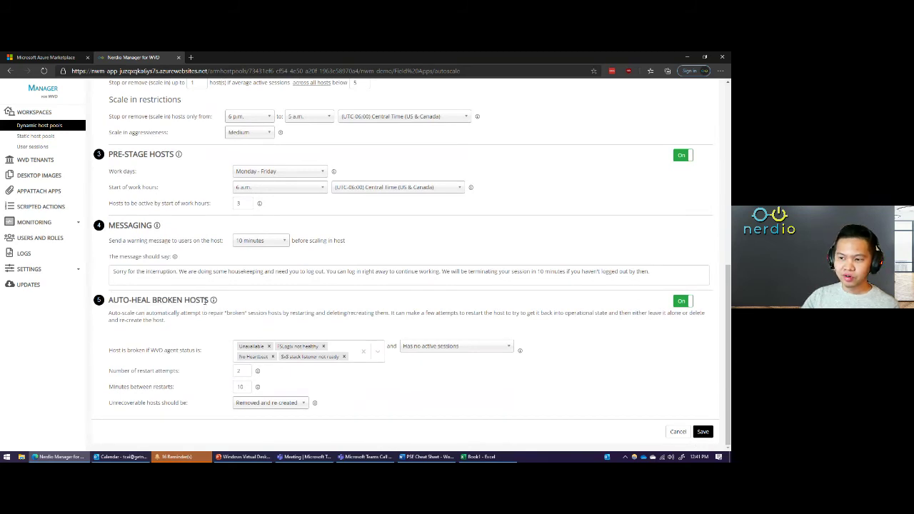
pyautogui.click(379, 353)
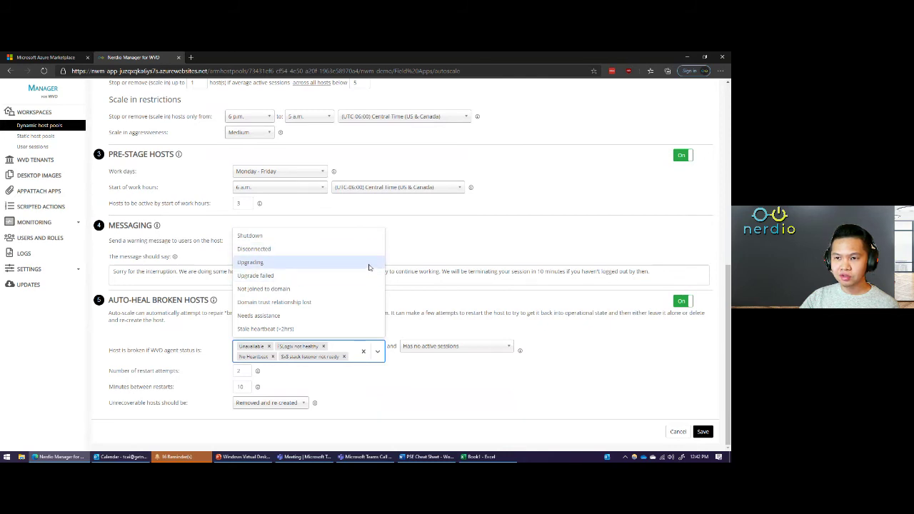
pyautogui.click(410, 311)
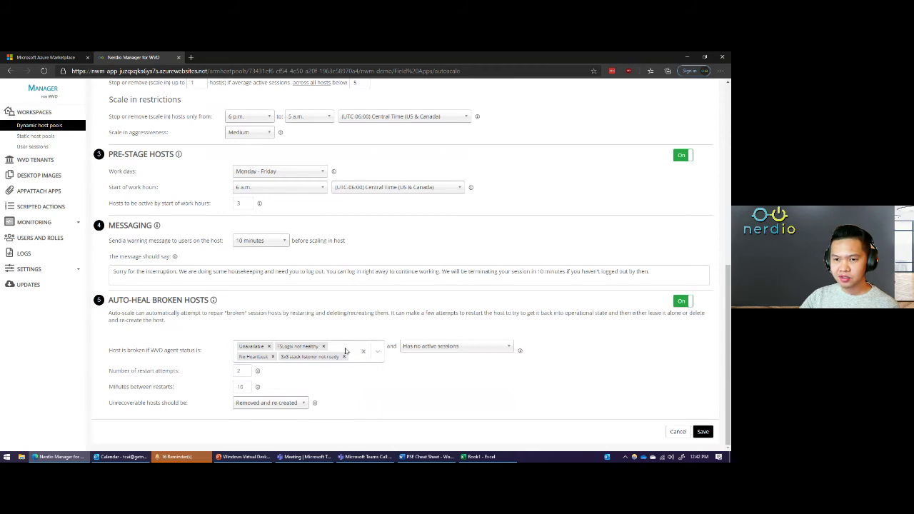
pyautogui.click(245, 371)
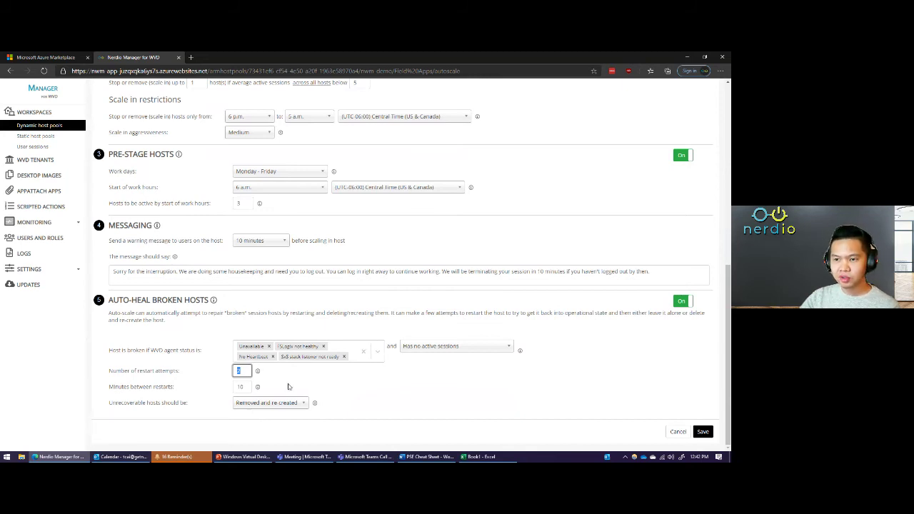
pyautogui.click(380, 358)
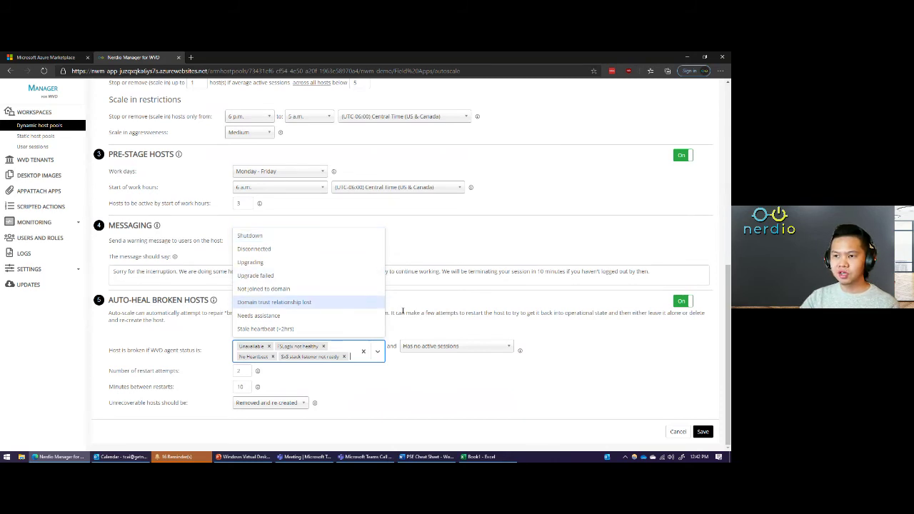
pyautogui.click(427, 321)
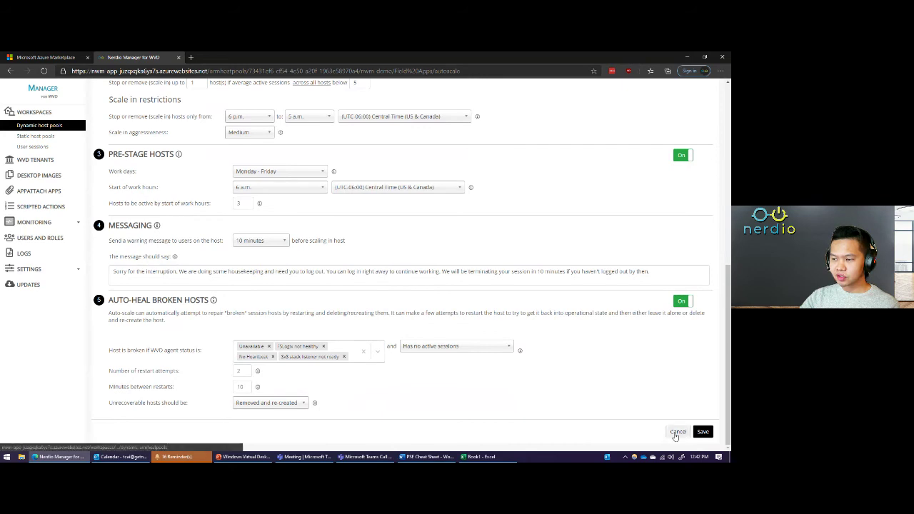
pyautogui.click(677, 432)
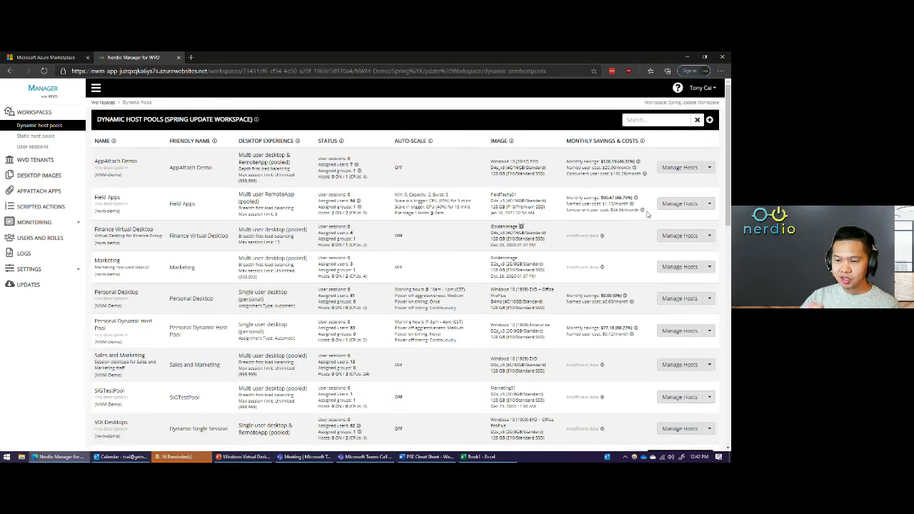
# Open the auto-scale history of the AppAttach Demo host pool and display the graphs for last week.
pyautogui.moveTo(643, 171); pyautogui.dragTo(618, 156)
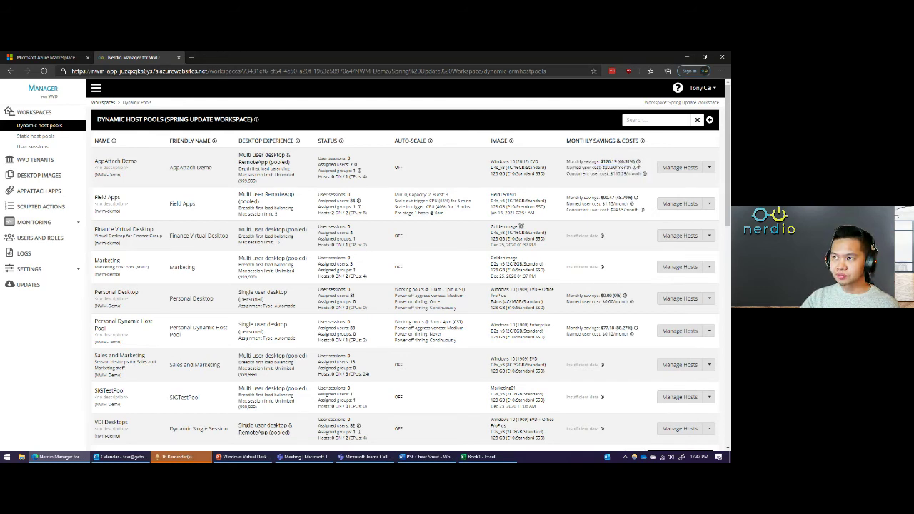
pyautogui.click(709, 167)
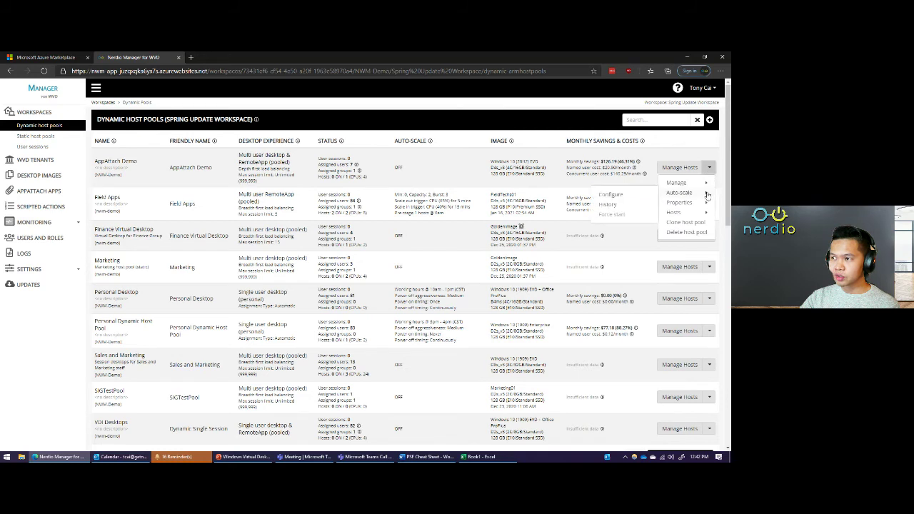
pyautogui.moveTo(708, 204)
pyautogui.click(608, 205)
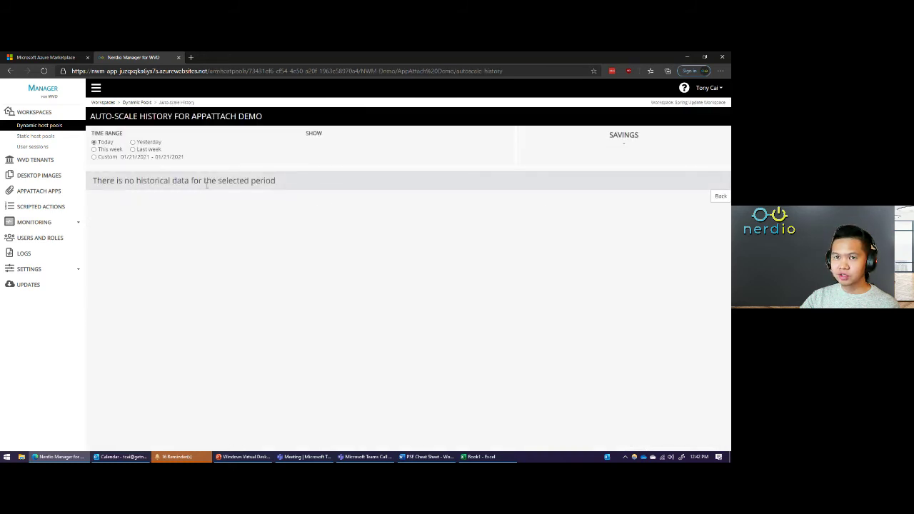
pyautogui.click(132, 149)
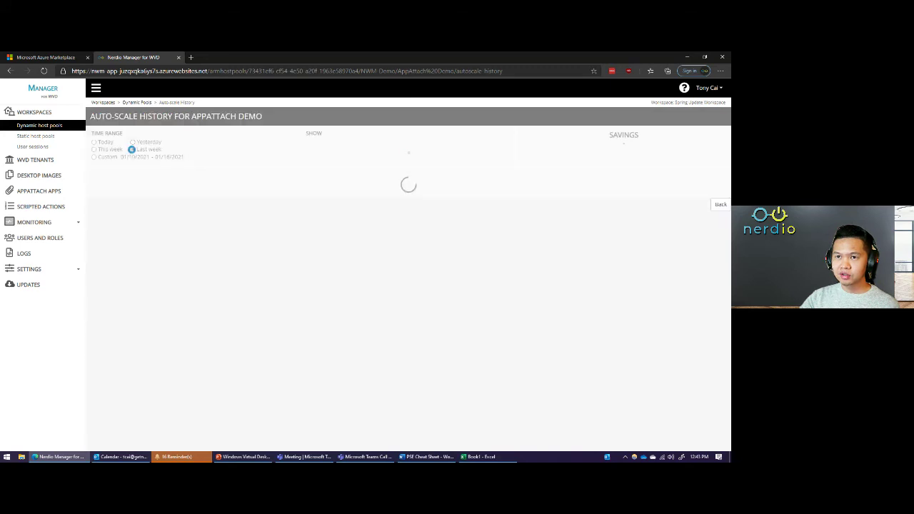
pyautogui.scroll(-1, 541, 154)
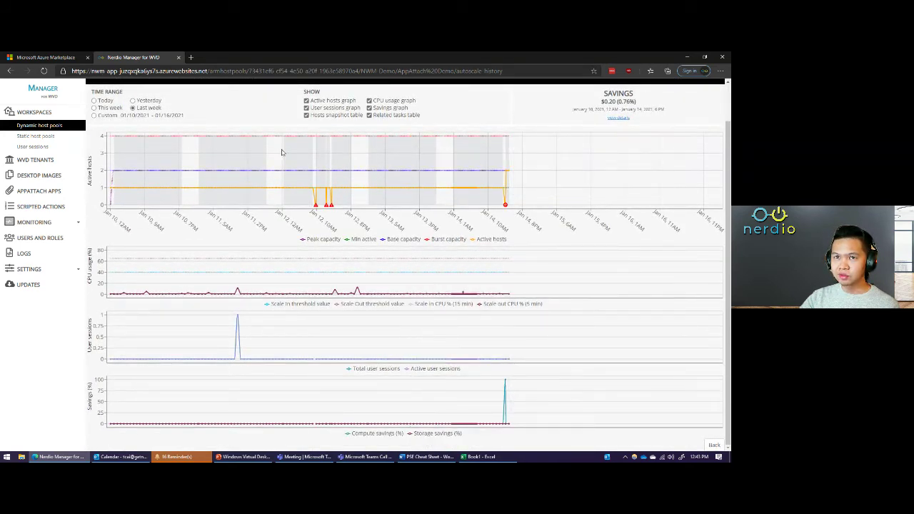
# Set a custom time range of 12/01/2020 to 01/21/2021 for the auto-scale history.
pyautogui.click(145, 115)
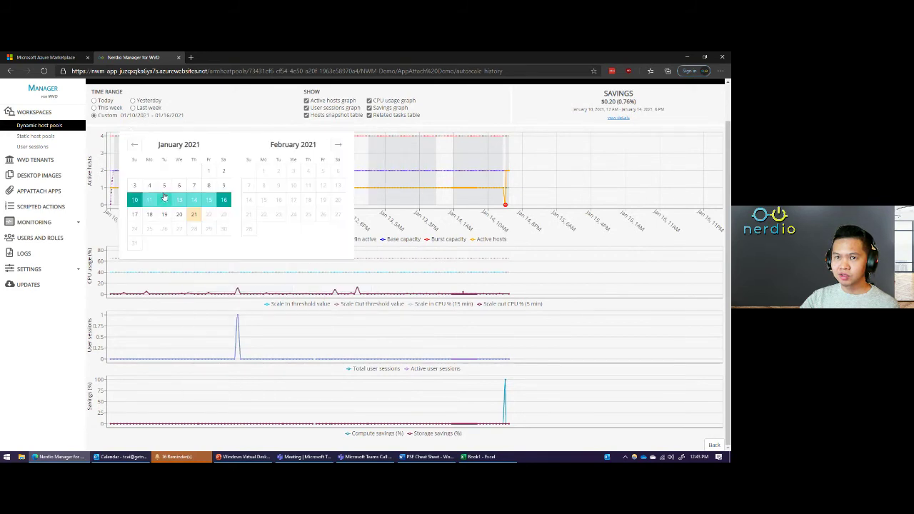
pyautogui.click(135, 147)
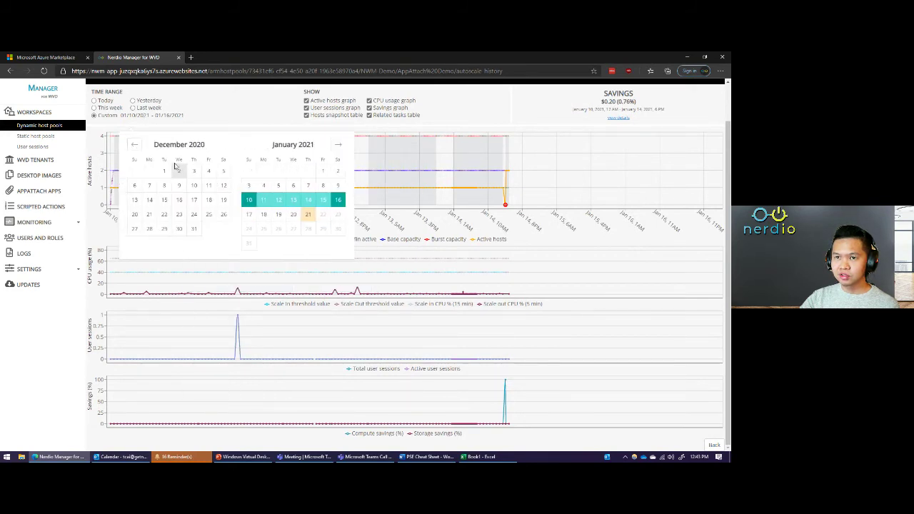
pyautogui.click(168, 171)
pyautogui.click(314, 261)
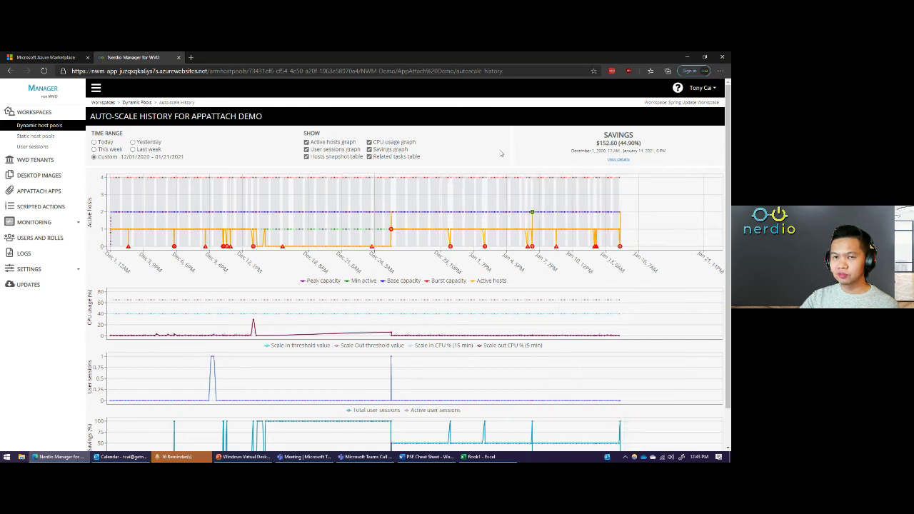
# Examine the VM deployment options of the AppAttach Demo host pool, expanding both PowerShell command sections, and close them without saving.
pyautogui.click(64, 127)
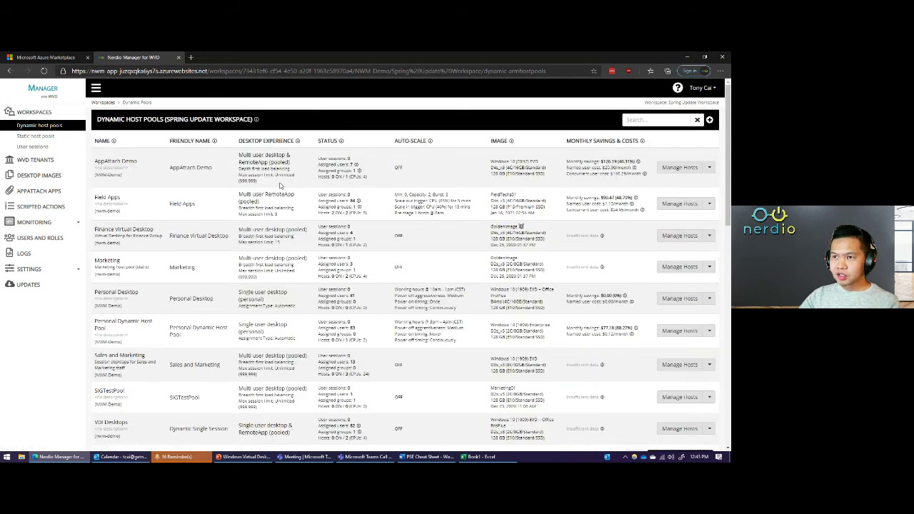
pyautogui.click(710, 167)
pyautogui.moveTo(689, 203)
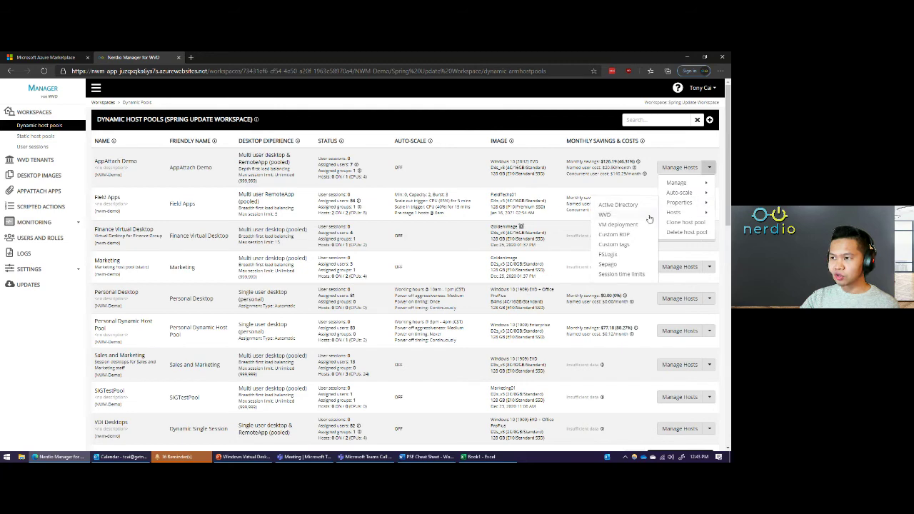
pyautogui.click(629, 225)
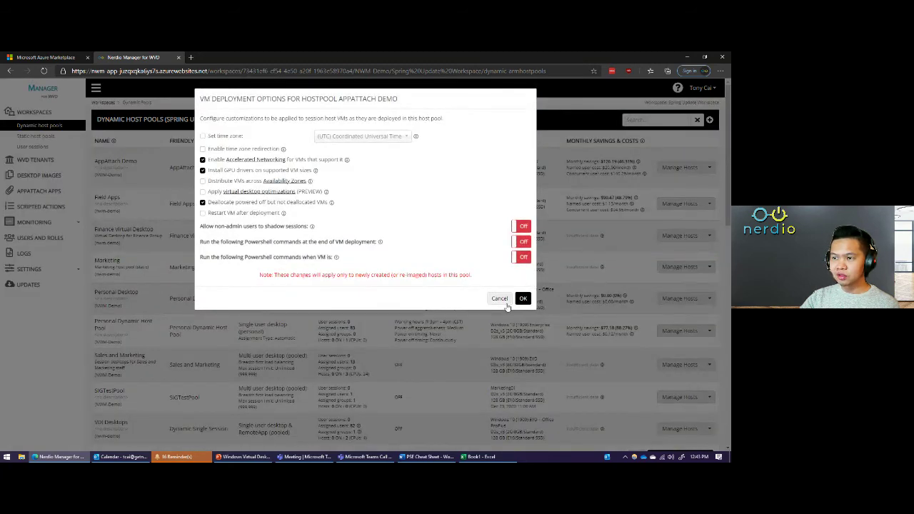
pyautogui.click(522, 242)
pyautogui.click(520, 421)
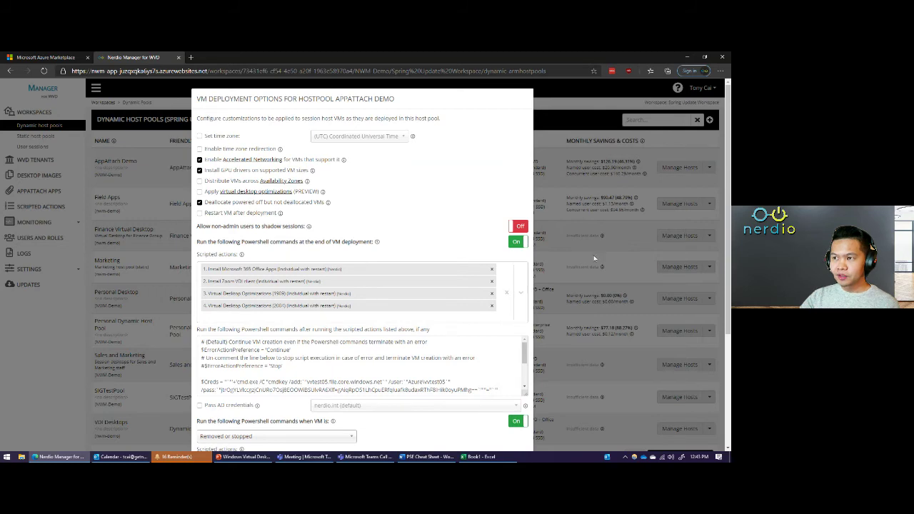
pyautogui.click(591, 213)
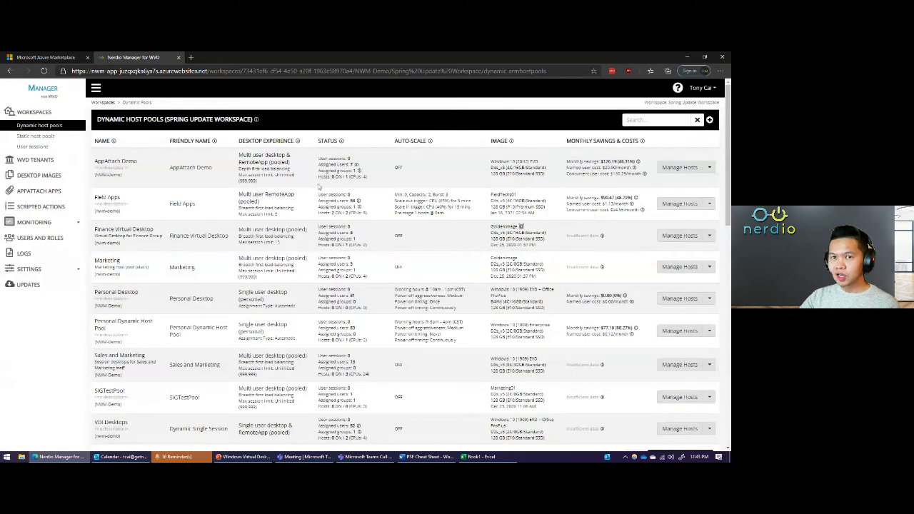
# Open the desktop images and explore adding one from the Azure library with Windows 10 (20H2) EVD + Office ProPlus (multi-session), cancelling without adding it.
pyautogui.click(66, 178)
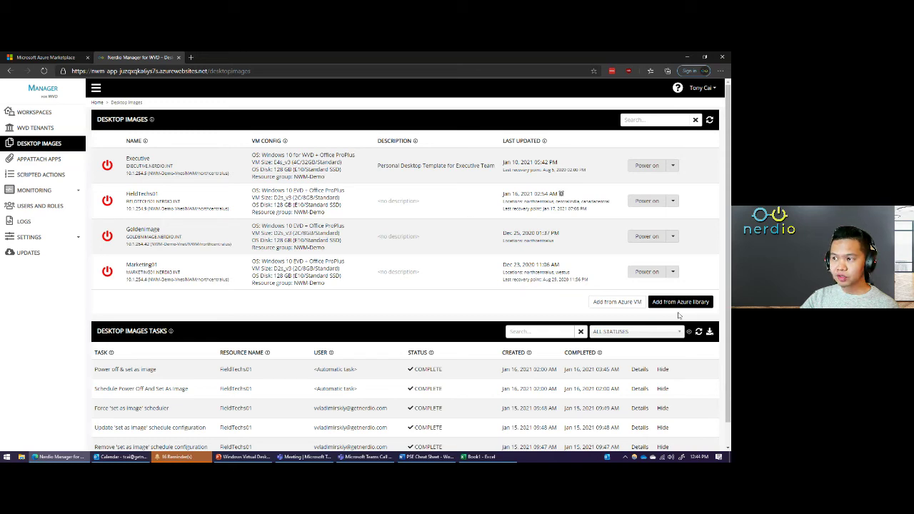
pyautogui.click(680, 302)
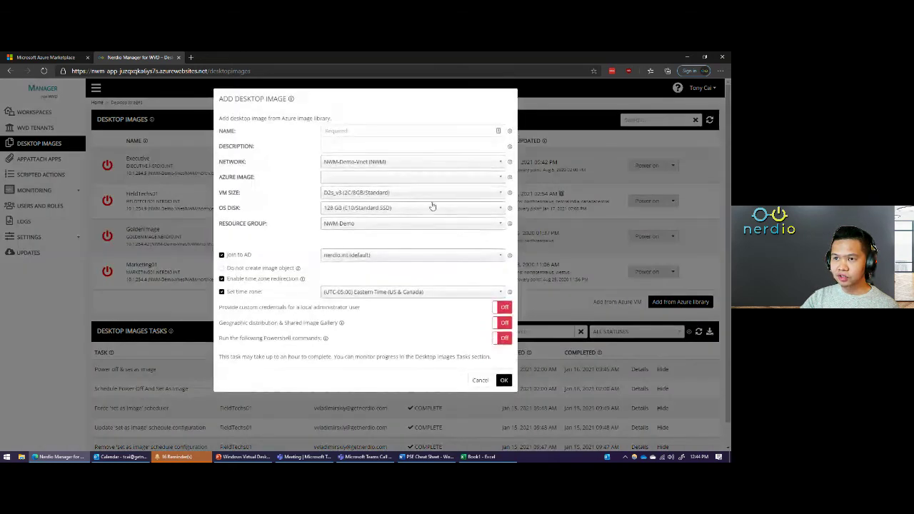
pyautogui.click(433, 179)
pyautogui.scroll(-2, 437, 247)
pyautogui.scroll(-3, 438, 246)
pyautogui.click(437, 257)
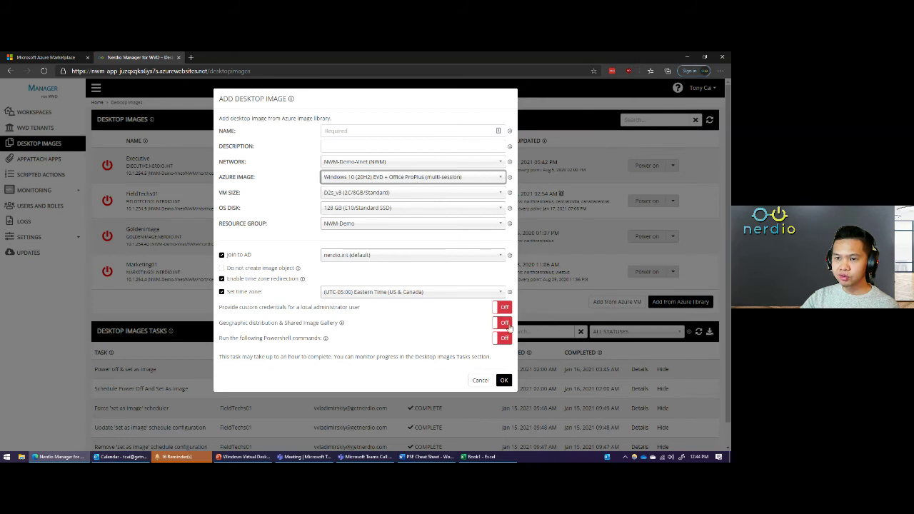
pyautogui.click(475, 326)
pyautogui.click(477, 430)
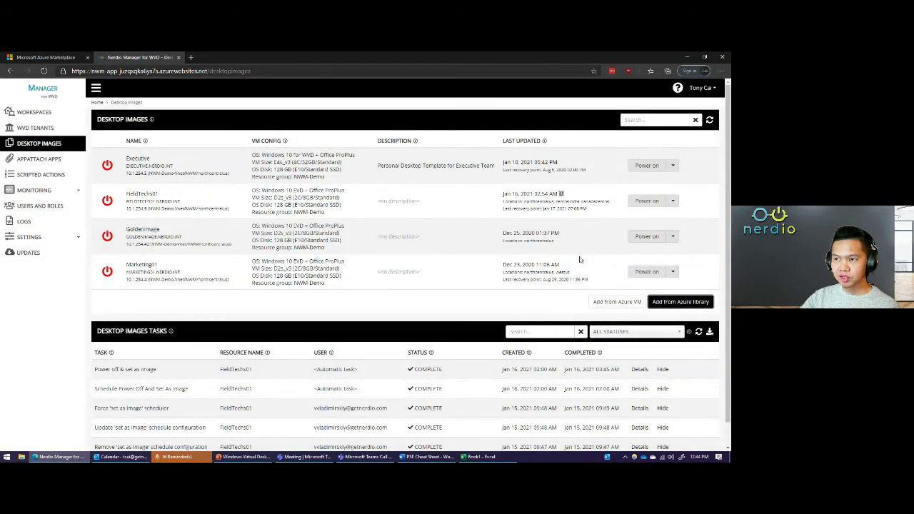
# Power on the Executive desktop image VM and confirm the operation.
pyautogui.click(647, 165)
pyautogui.click(447, 152)
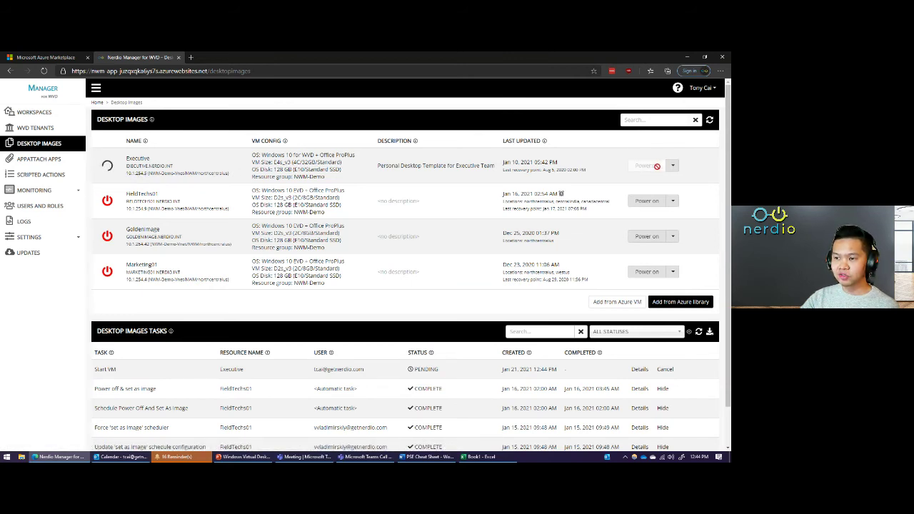
# Open the job details of the FieldTechs01 "Power off & set as image" task and examine its logged parameters and sub-tasks.
pyautogui.scroll(-1, 607, 197)
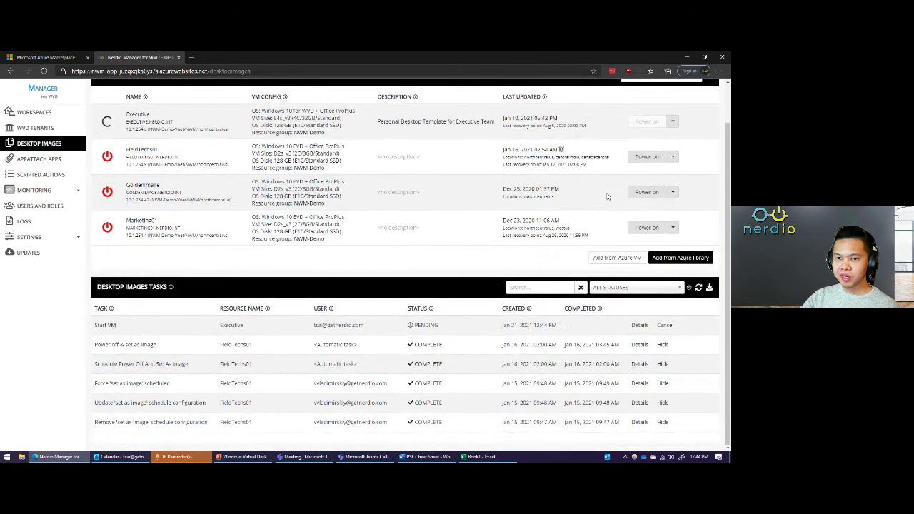
pyautogui.tripleClick(127, 344)
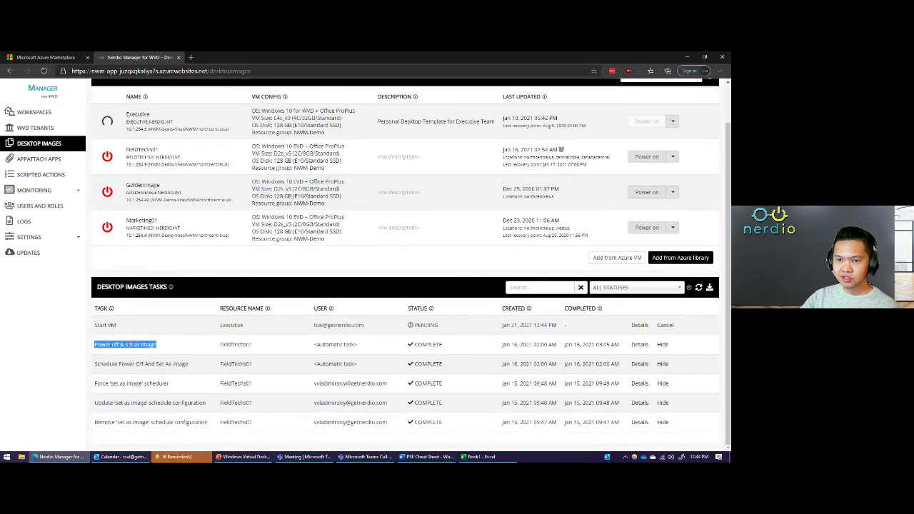
pyautogui.click(638, 345)
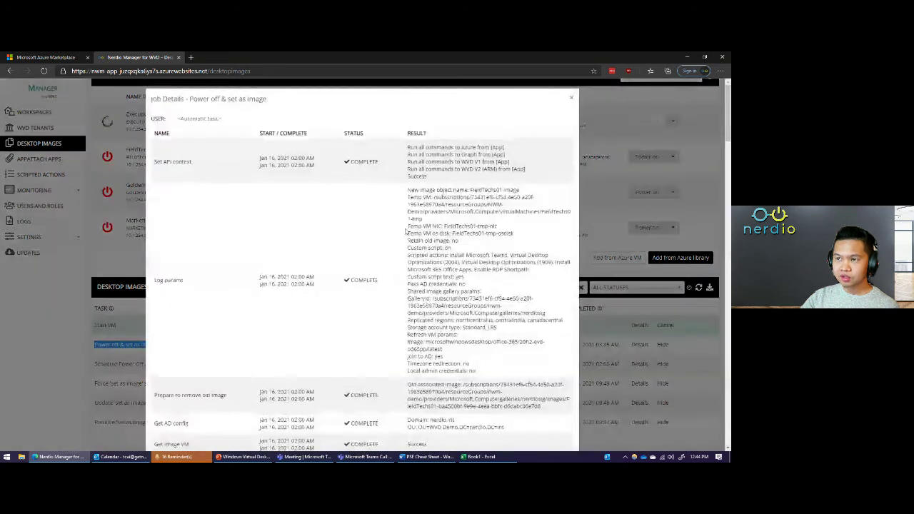
pyautogui.scroll(-1, 327, 175)
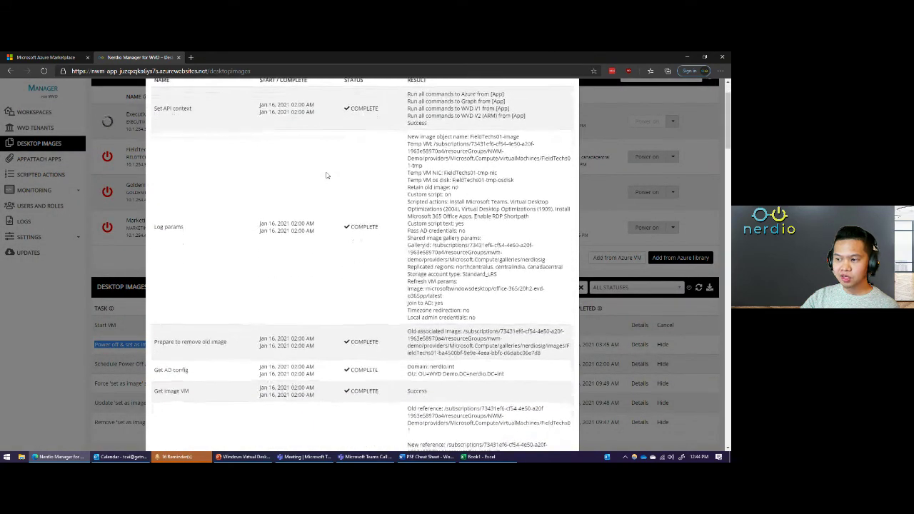
pyautogui.scroll(-4, 326, 175)
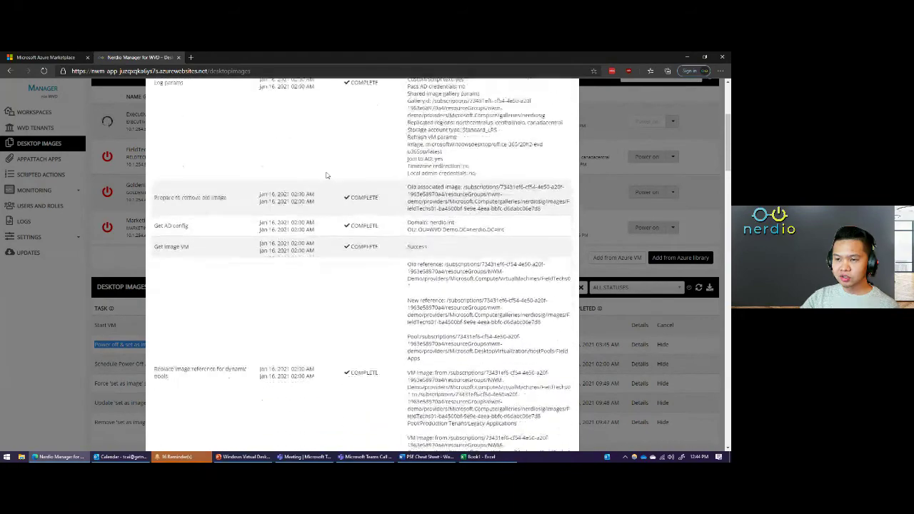
pyautogui.scroll(-2, 326, 175)
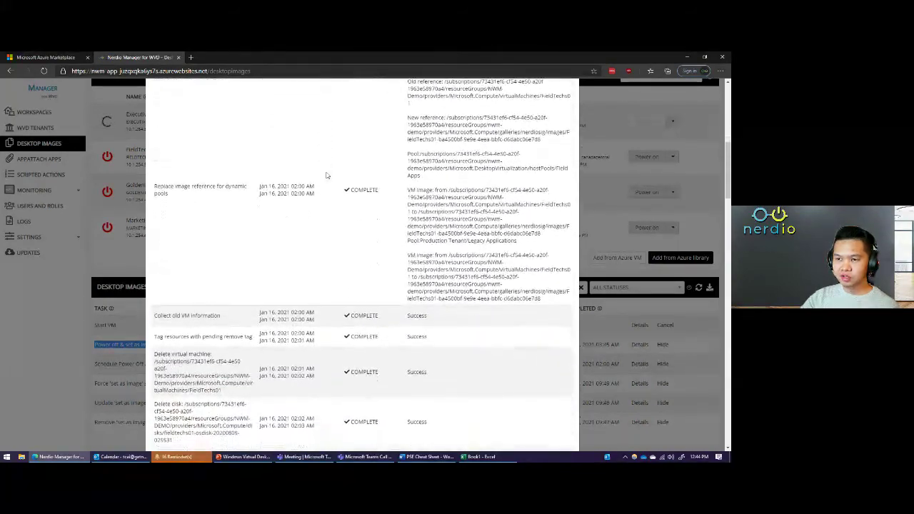
pyautogui.scroll(5, 375, 141)
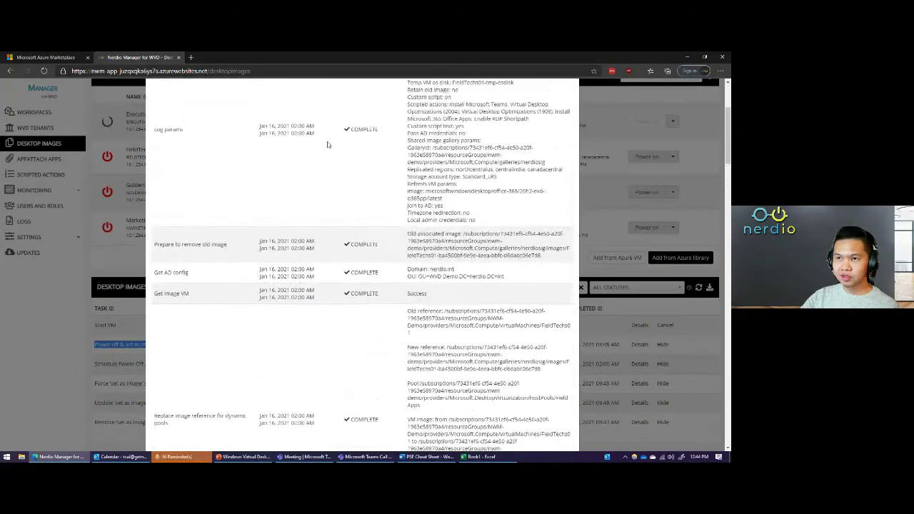
# Review the remaining sub-tasks of the FieldTechs01 image job, from image reference replacement to temporary resource deletion, and close the job details.
pyautogui.scroll(-7, 355, 173)
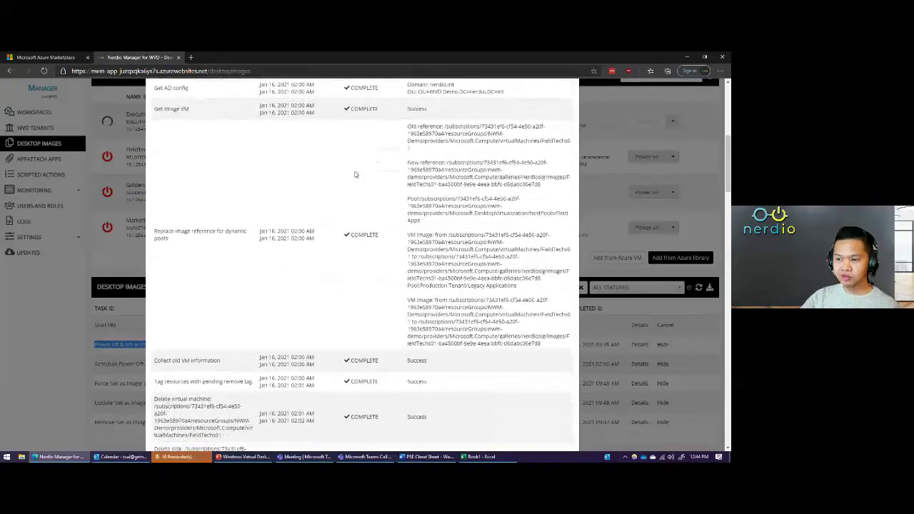
pyautogui.scroll(-5, 355, 174)
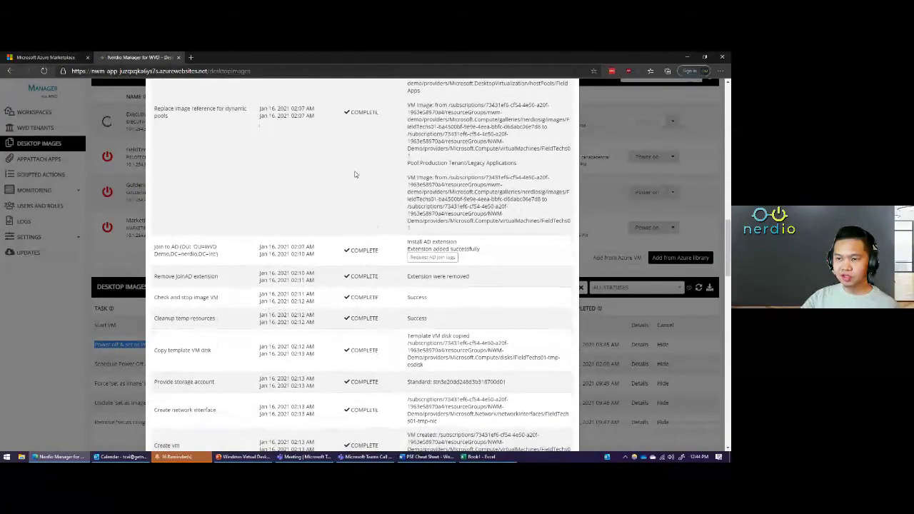
pyautogui.scroll(-10, 355, 173)
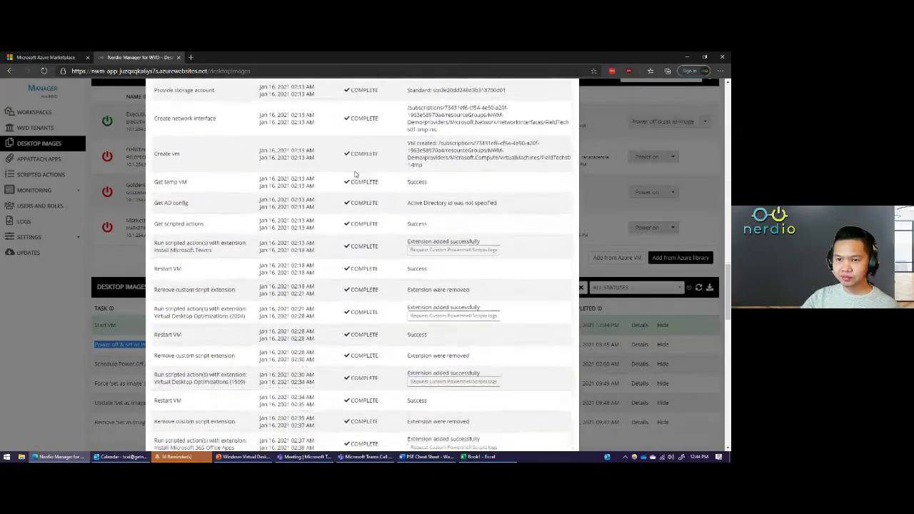
pyautogui.scroll(-6, 485, 222)
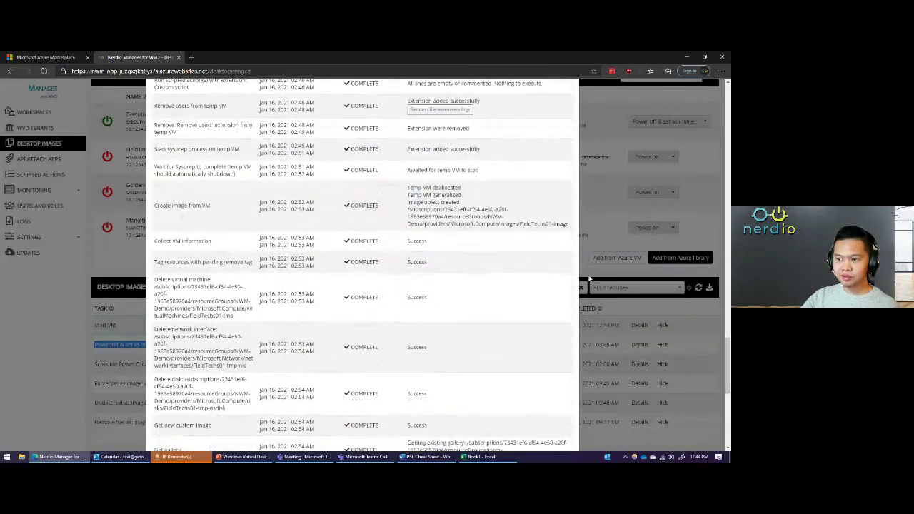
pyautogui.click(601, 358)
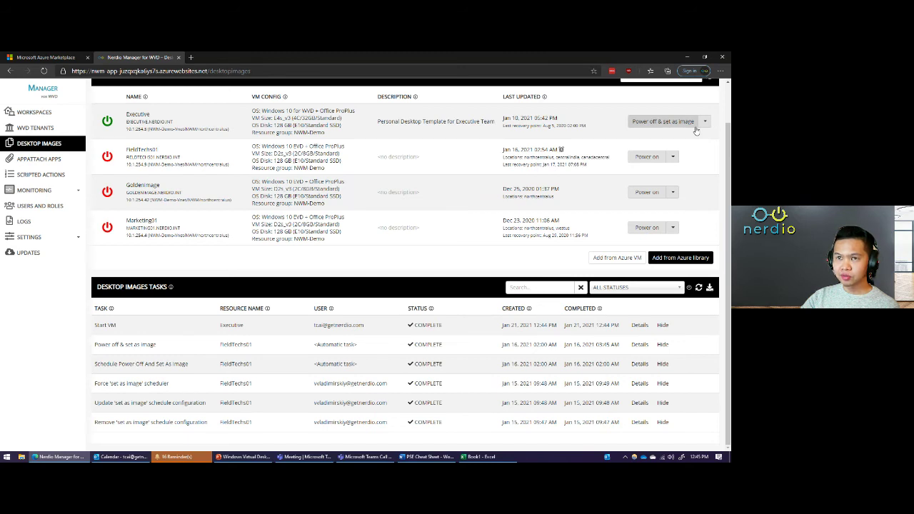
# Open the scripted actions list and examine the Install Microsoft Teams entry.
pyautogui.click(25, 177)
pyautogui.moveTo(132, 163); pyautogui.dragTo(253, 177)
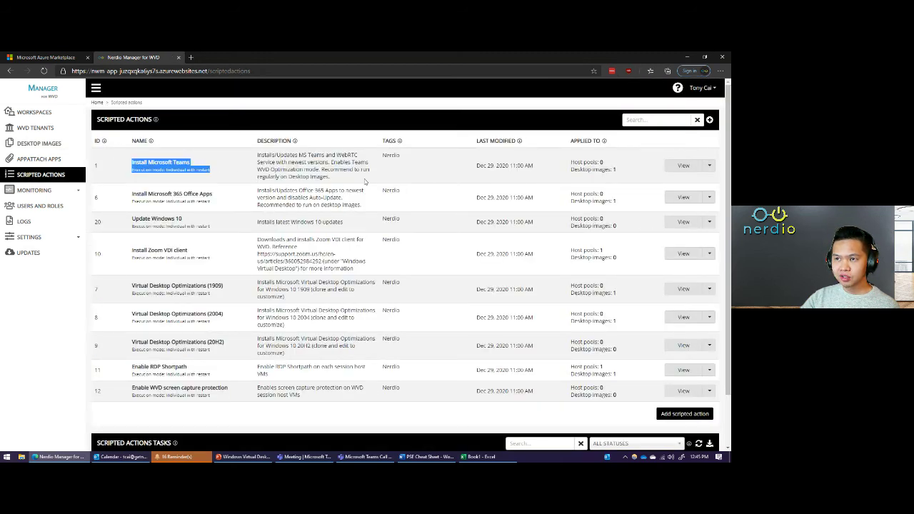
pyautogui.click(470, 173)
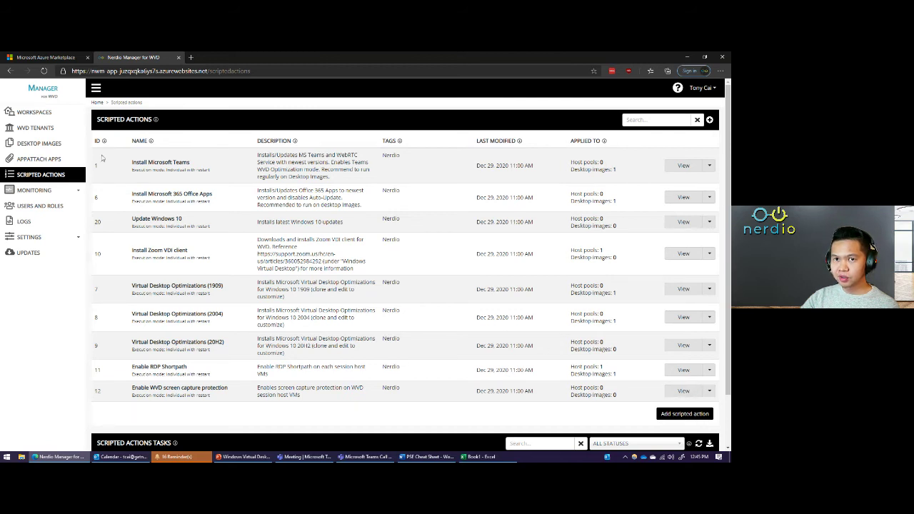
# Return to the desktop images, open the power off and set as image options for Executive, and switch the schedule on and back off.
pyautogui.click(39, 143)
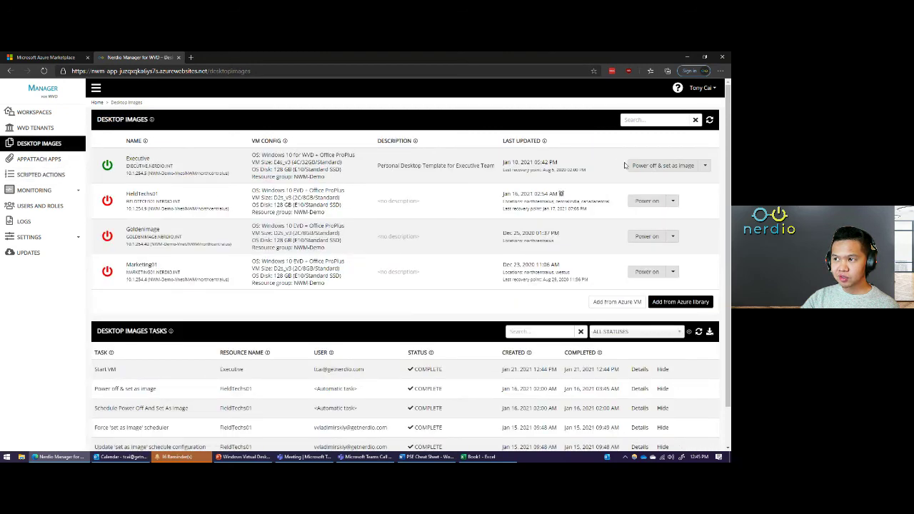
pyautogui.click(649, 166)
pyautogui.click(476, 199)
pyautogui.click(477, 199)
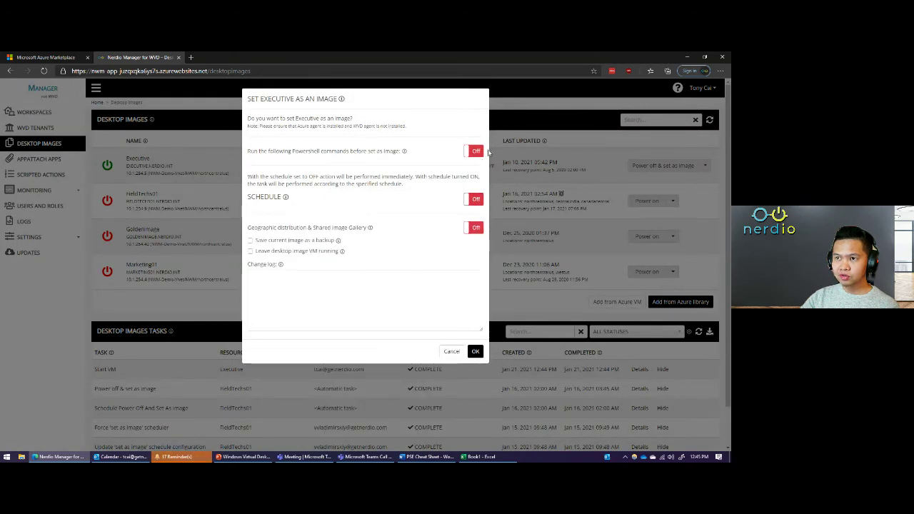
# Enable PowerShell commands with scripted actions Install Microsoft Teams, Virtual Desktop Optimizations (1909) and Enable RDP Shortpath, cancelling without setting the image.
pyautogui.click(476, 151)
pyautogui.click(434, 180)
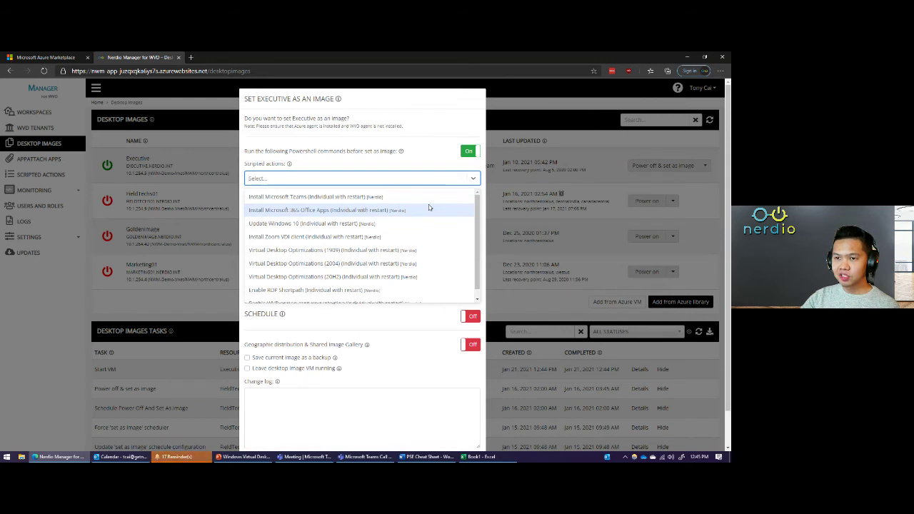
pyautogui.click(429, 198)
pyautogui.click(430, 186)
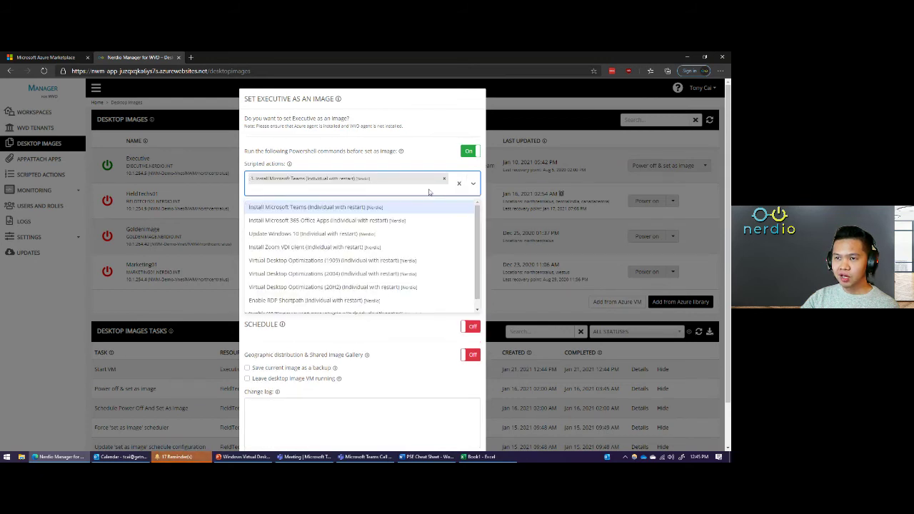
pyautogui.click(421, 265)
pyautogui.click(424, 205)
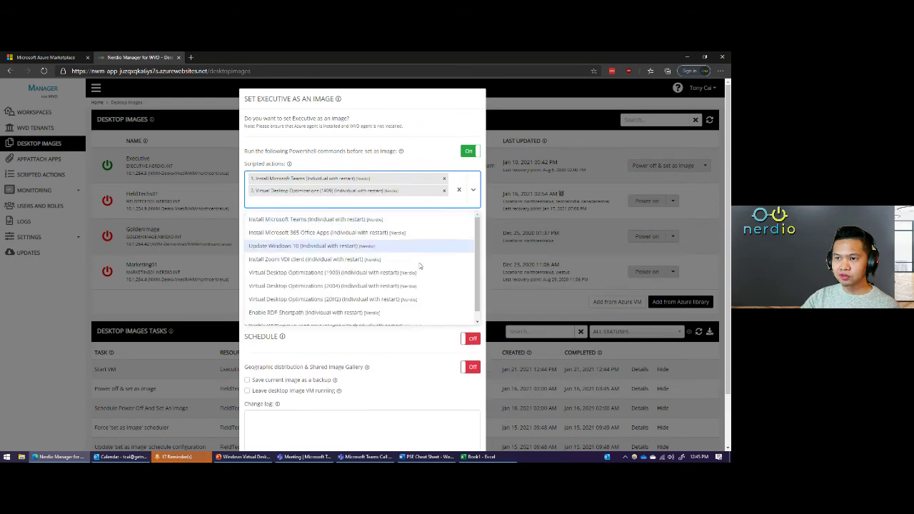
pyautogui.click(412, 313)
pyautogui.scroll(-1, 500, 396)
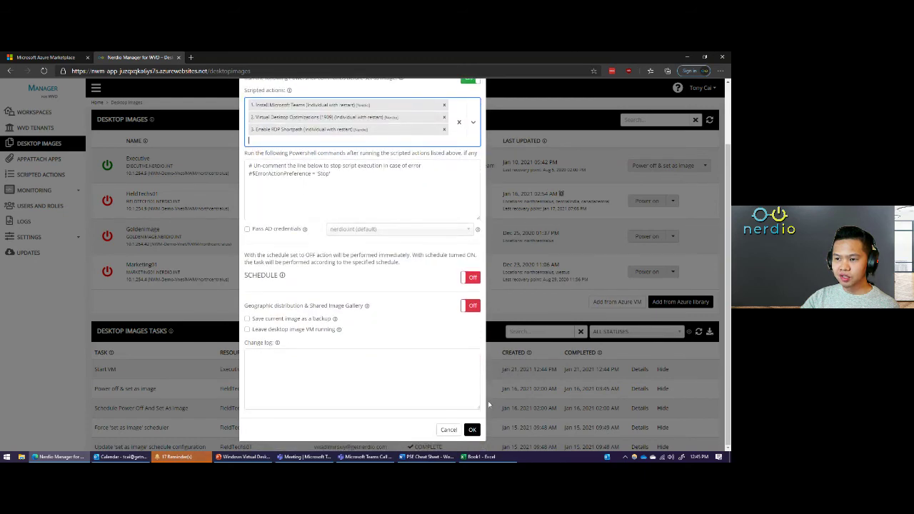
pyautogui.click(449, 431)
# Open the dynamic host pools of the Spring Update Workspace and examine the Field Apps pool entry.
pyautogui.click(68, 113)
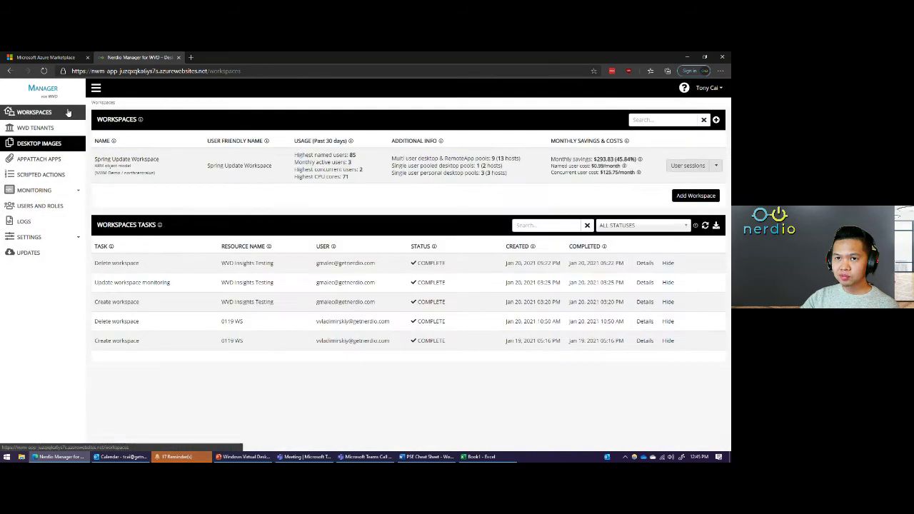
pyautogui.click(120, 162)
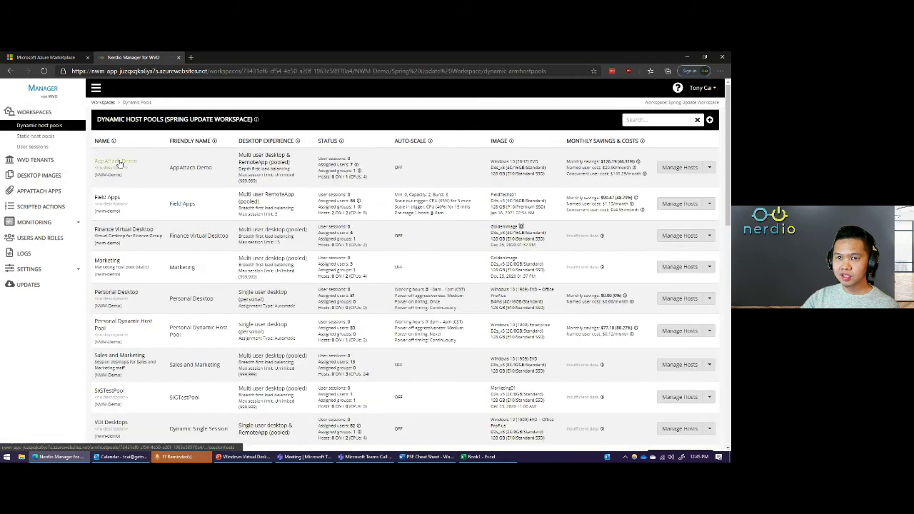
pyautogui.moveTo(91, 193); pyautogui.dragTo(165, 217)
pyautogui.click(164, 214)
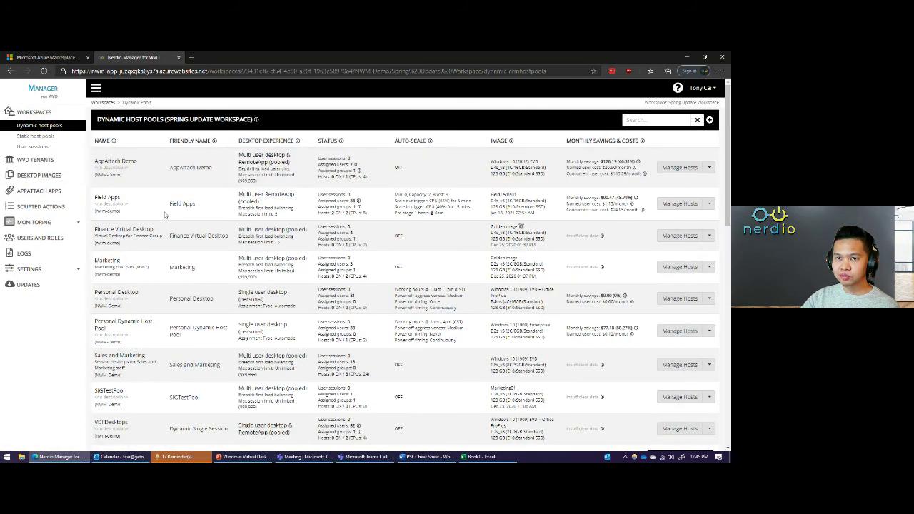
# Open the resize/re-image options for the Field Apps hosts, choose the FieldTechs01 (Jan 16, 2021 02:54 AM) image, and process hosts in groups of 5.
pyautogui.click(709, 204)
pyautogui.moveTo(707, 239)
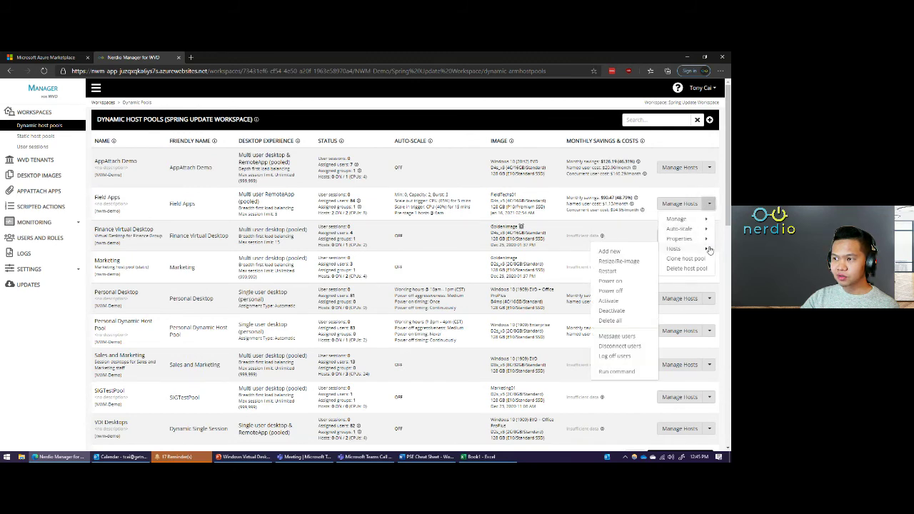
pyautogui.click(638, 265)
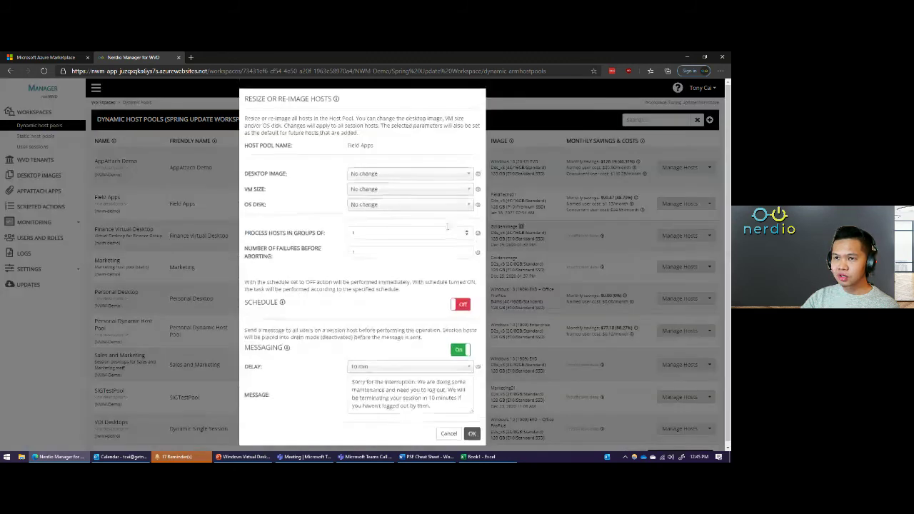
pyautogui.click(408, 175)
pyautogui.click(407, 210)
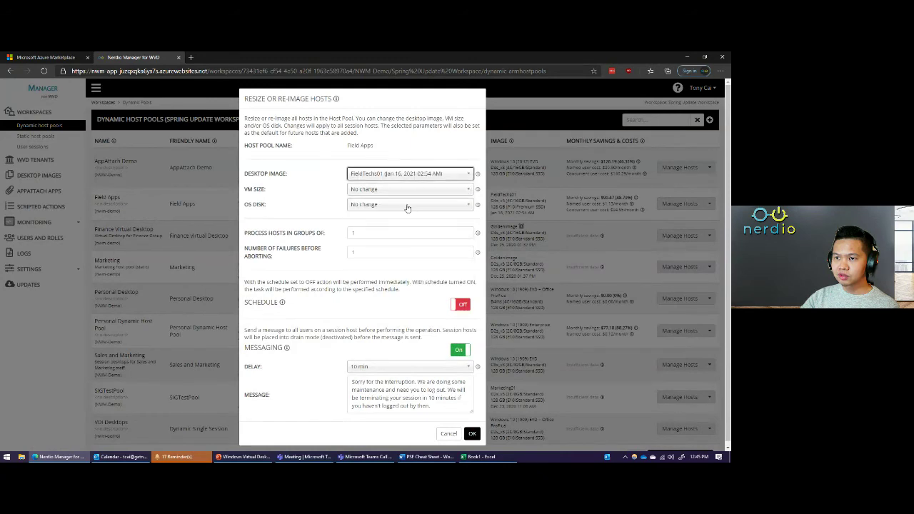
pyautogui.click(300, 234)
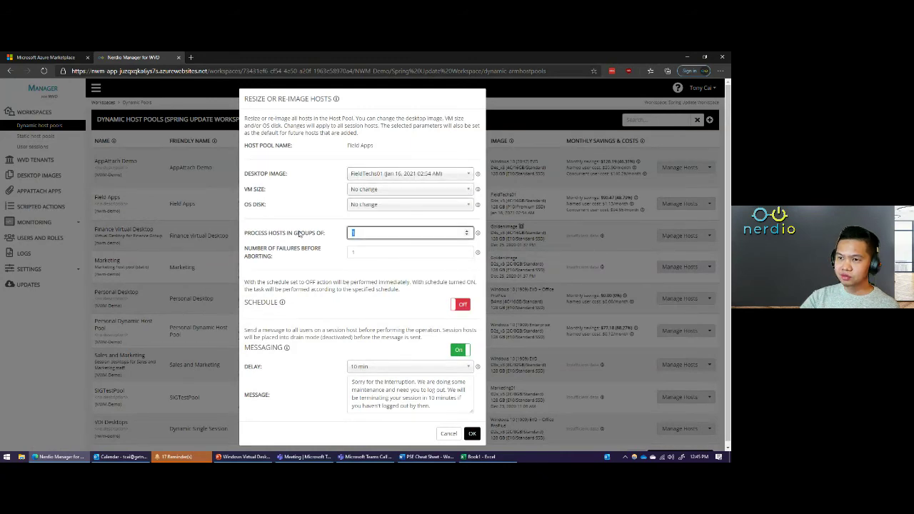
# Turn on the re-image schedule with daily repetition at 3 a.m., review the messaging settings, and cancel without applying.
pyautogui.click(462, 304)
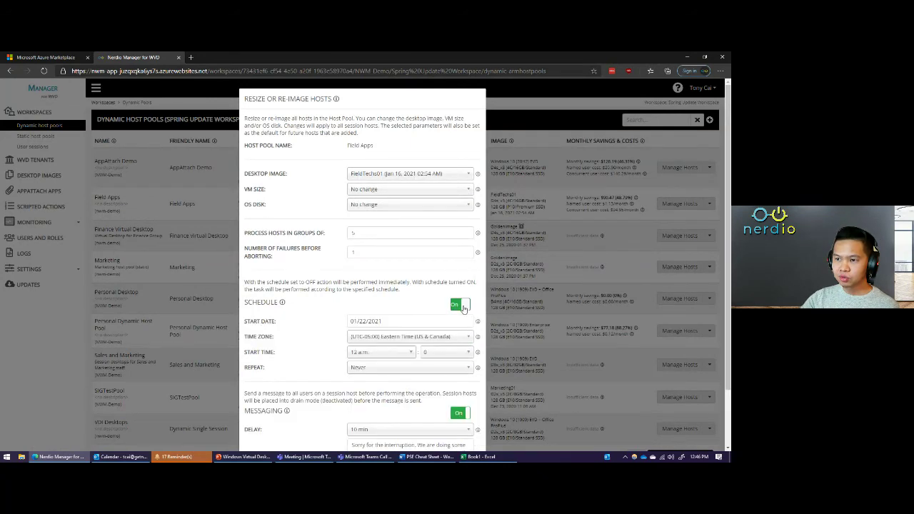
pyautogui.click(420, 369)
pyautogui.click(420, 379)
pyautogui.click(408, 353)
pyautogui.click(389, 405)
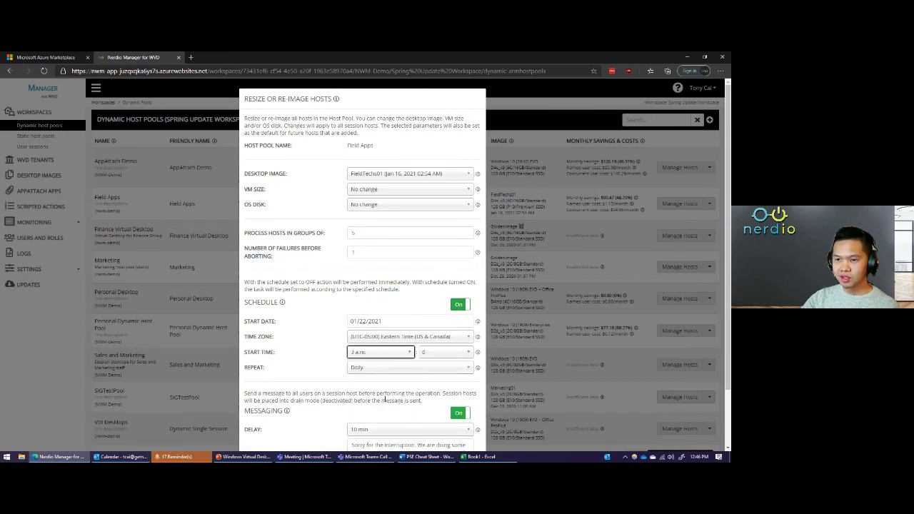
pyautogui.scroll(-2, 384, 390)
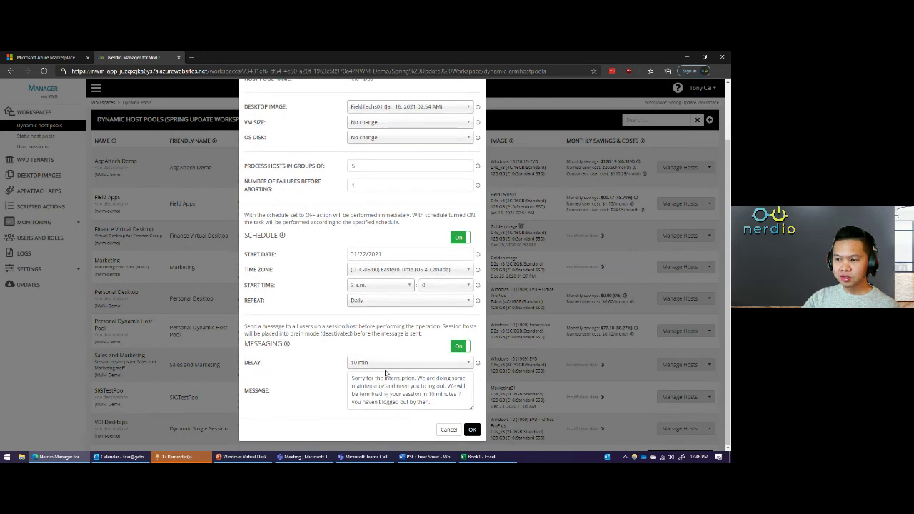
pyautogui.click(456, 432)
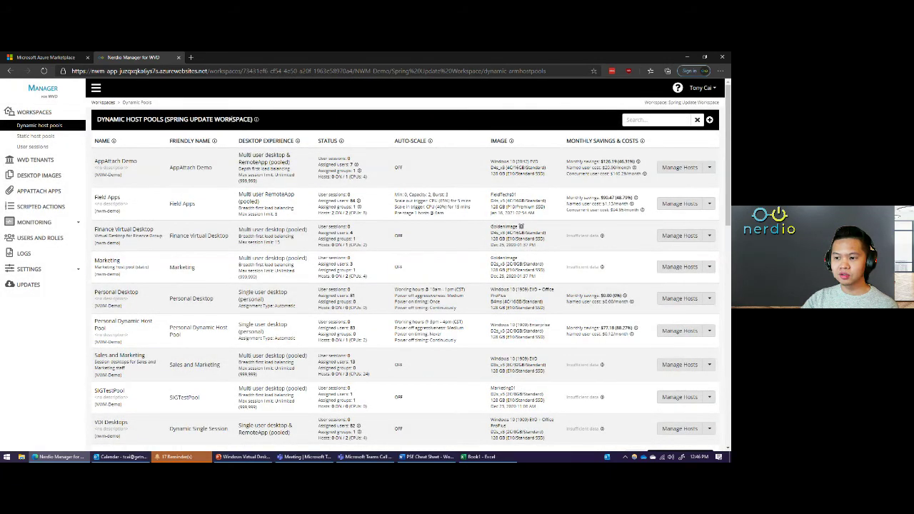
# Return to the desktop images and open the Users, Hosts and Applications monitoring dashboards in separate browser tabs.
pyautogui.click(58, 180)
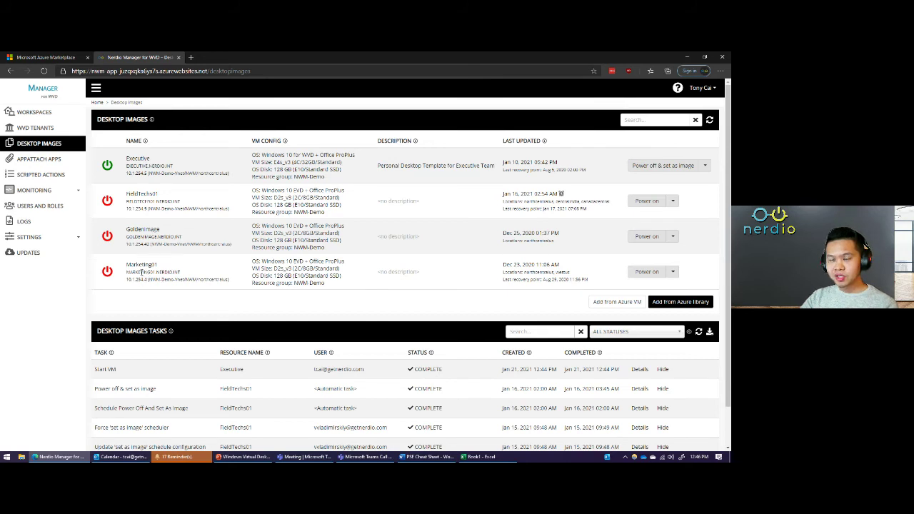
pyautogui.click(63, 193)
pyautogui.rightClick(62, 205)
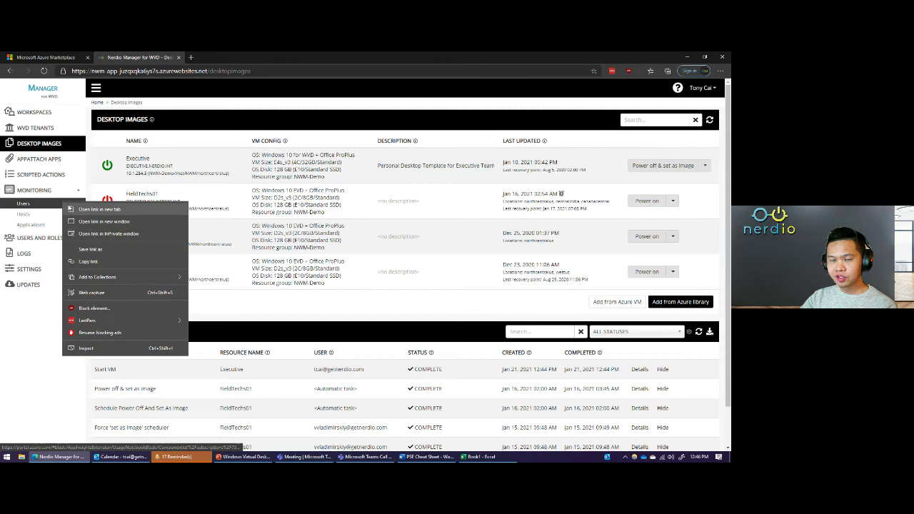
pyautogui.click(72, 209)
pyautogui.rightClick(67, 215)
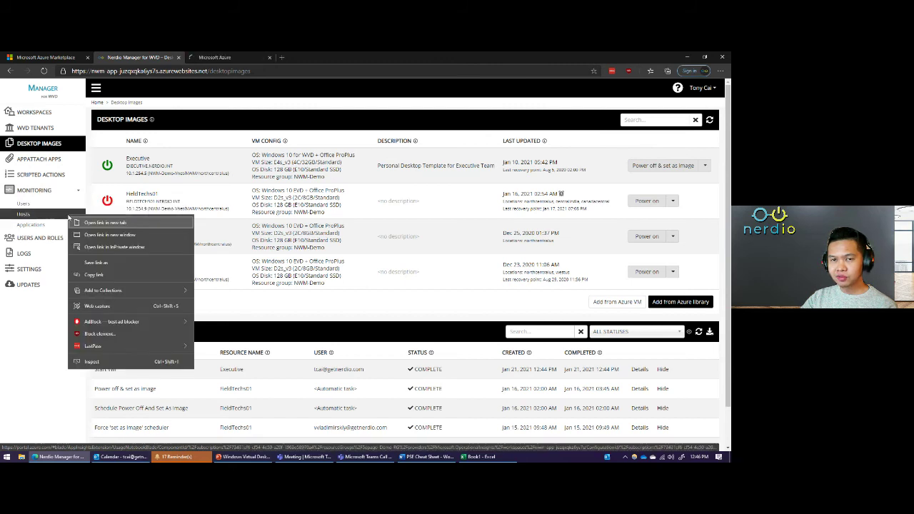
pyautogui.click(77, 222)
pyautogui.rightClick(77, 227)
pyautogui.click(90, 233)
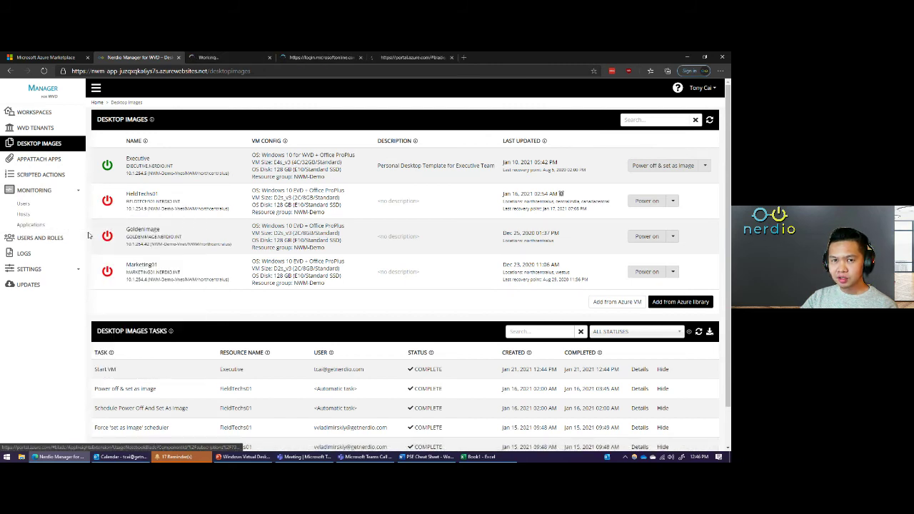
# Switch to the User Sessions Dashboard in the Azure portal and examine its session charts and the session summary by user.
pyautogui.click(248, 51)
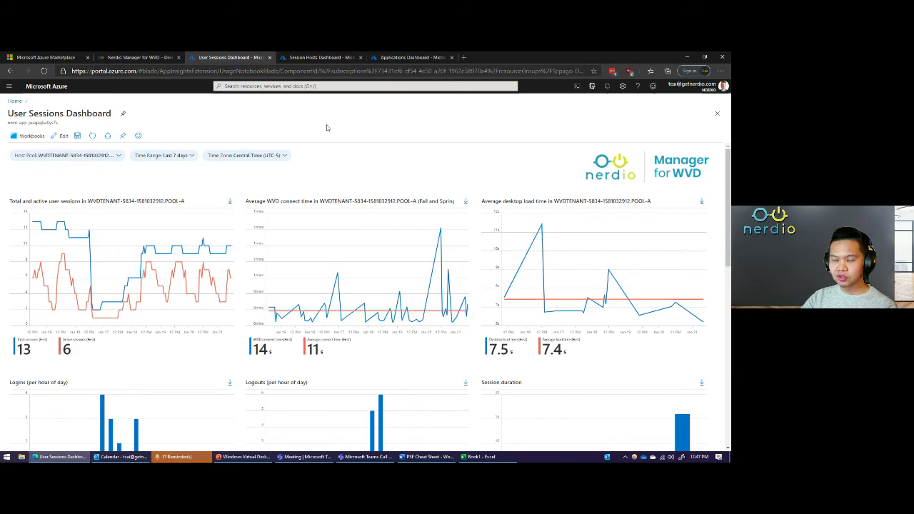
pyautogui.scroll(-4, 359, 197)
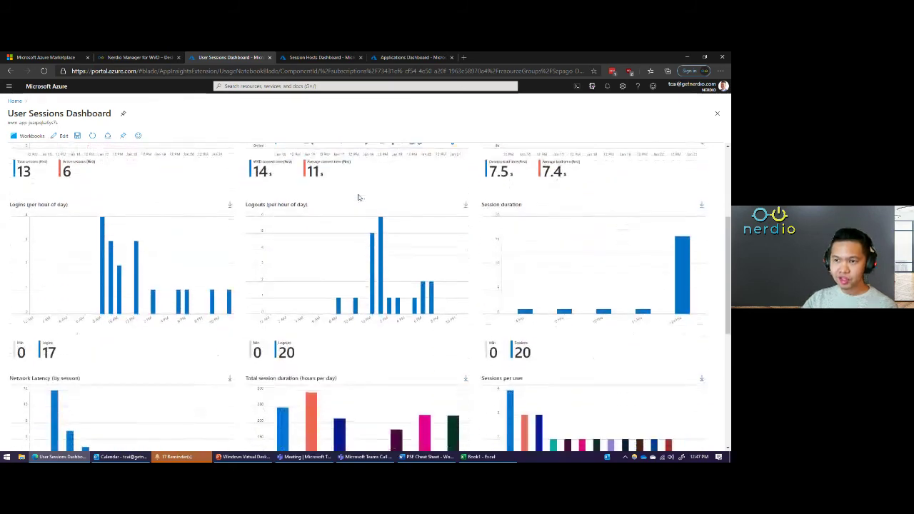
pyautogui.scroll(-3, 358, 197)
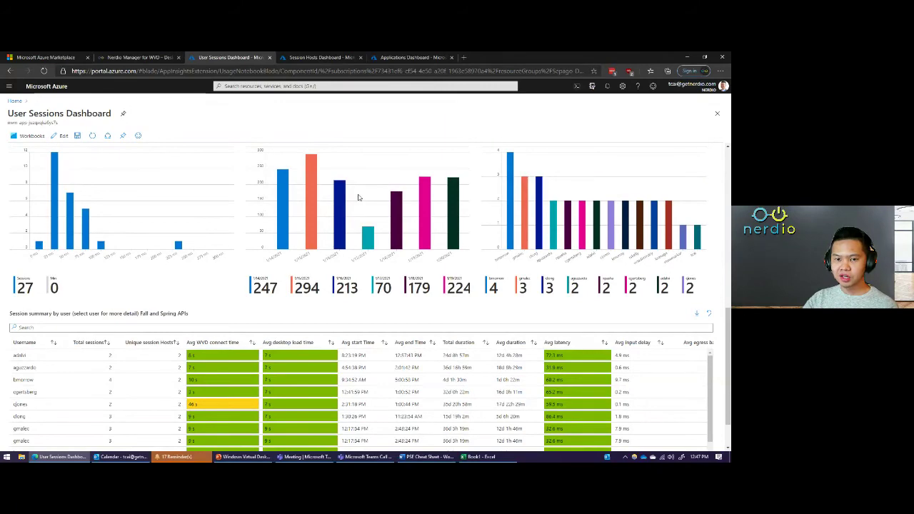
pyautogui.scroll(7, 336, 196)
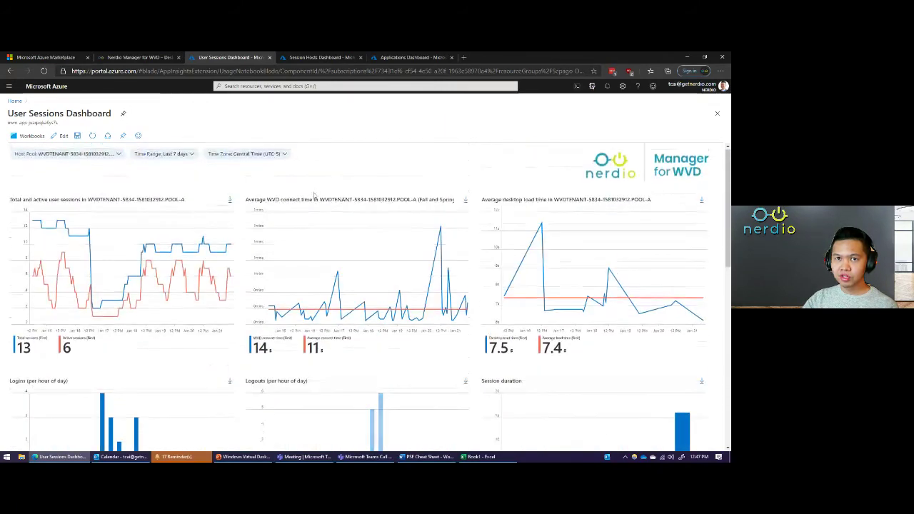
# View the Applications and Session Hosts dashboards, and return to the User Sessions Dashboard.
pyautogui.click(320, 57)
pyautogui.click(383, 58)
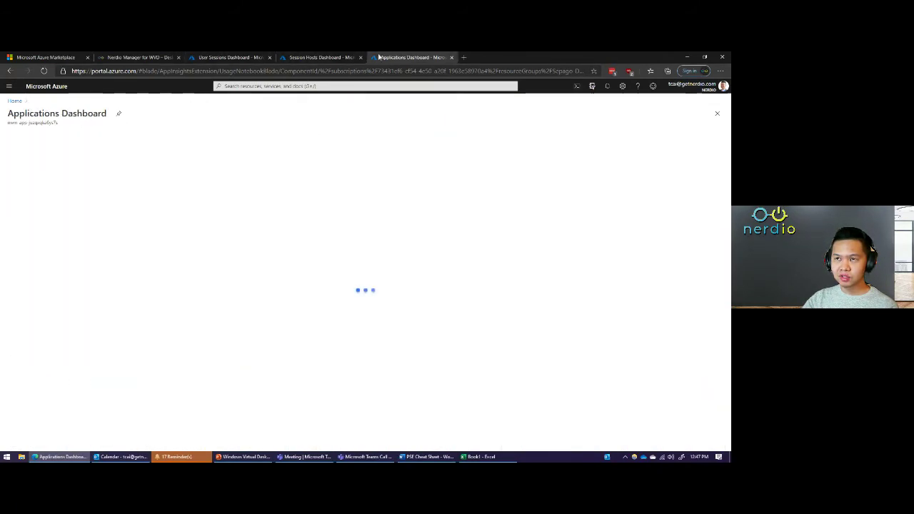
pyautogui.click(321, 58)
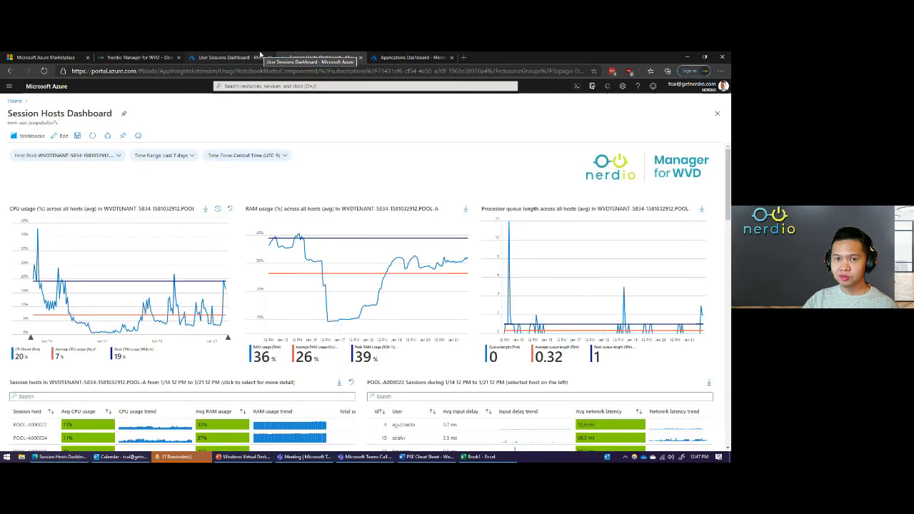
pyautogui.click(261, 57)
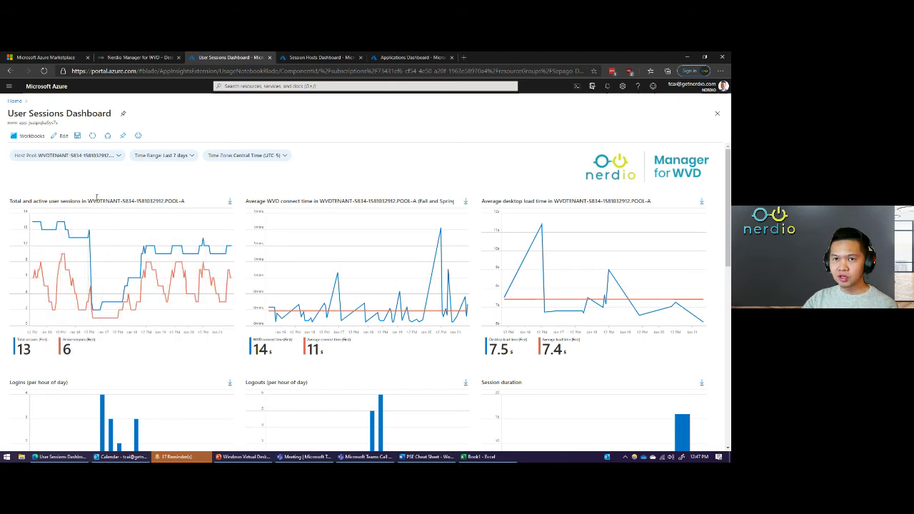
# Examine the average WVD connect time, desktop load time, login and latency charts, and the session summary by user.
pyautogui.click(112, 160)
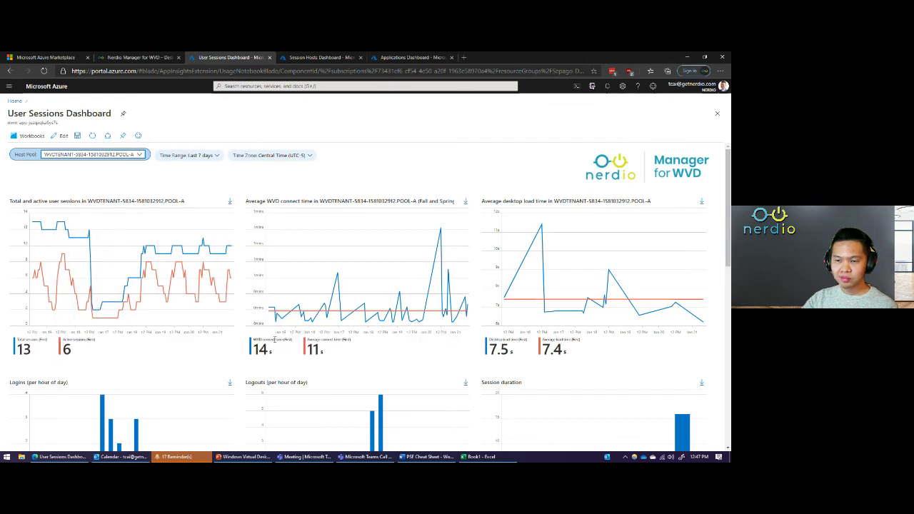
pyautogui.moveTo(279, 341); pyautogui.dragTo(257, 339)
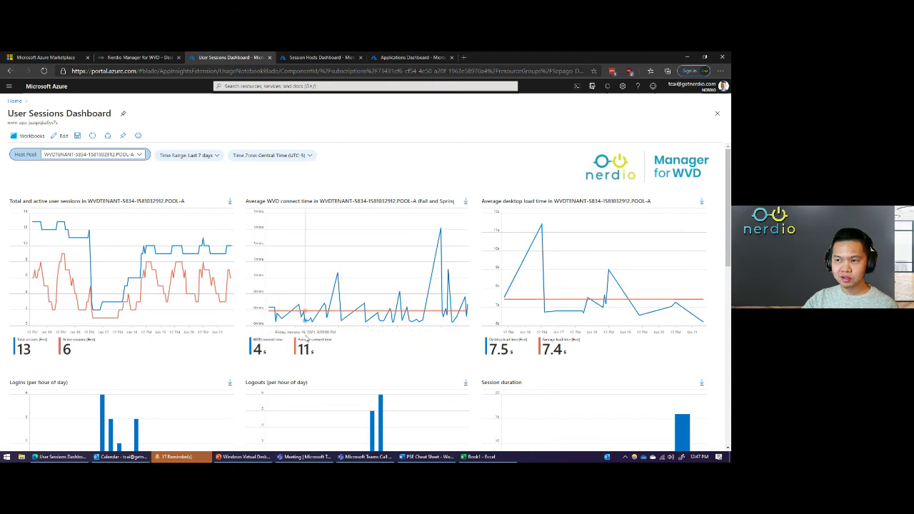
pyautogui.moveTo(500, 340); pyautogui.dragTo(528, 341)
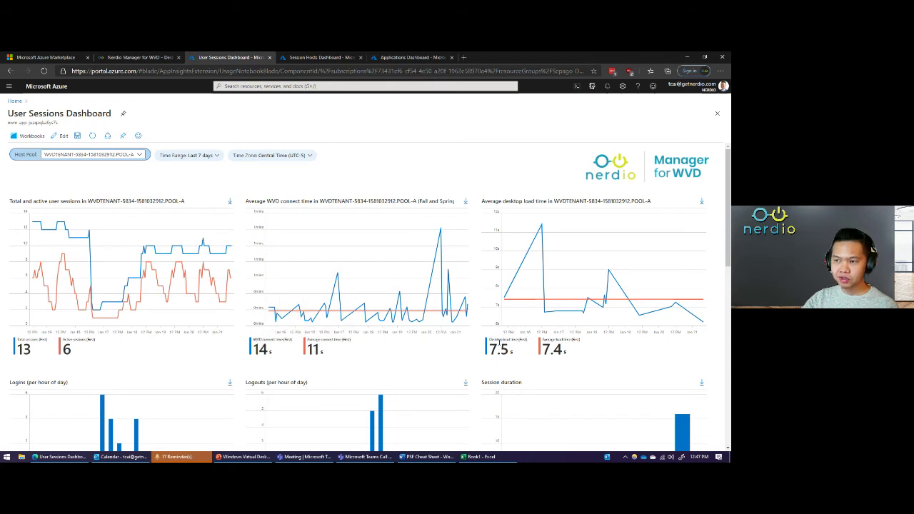
pyautogui.scroll(-3, 370, 348)
pyautogui.scroll(-1, 370, 348)
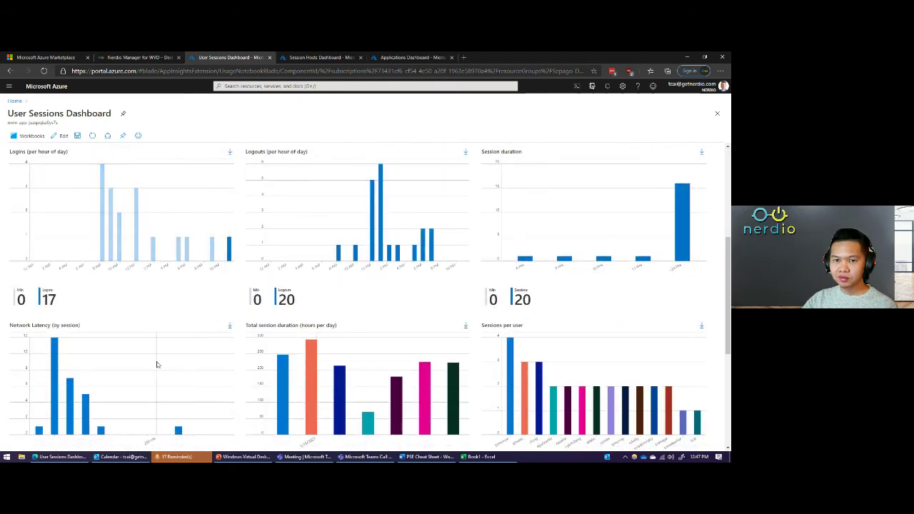
pyautogui.scroll(-3, 158, 363)
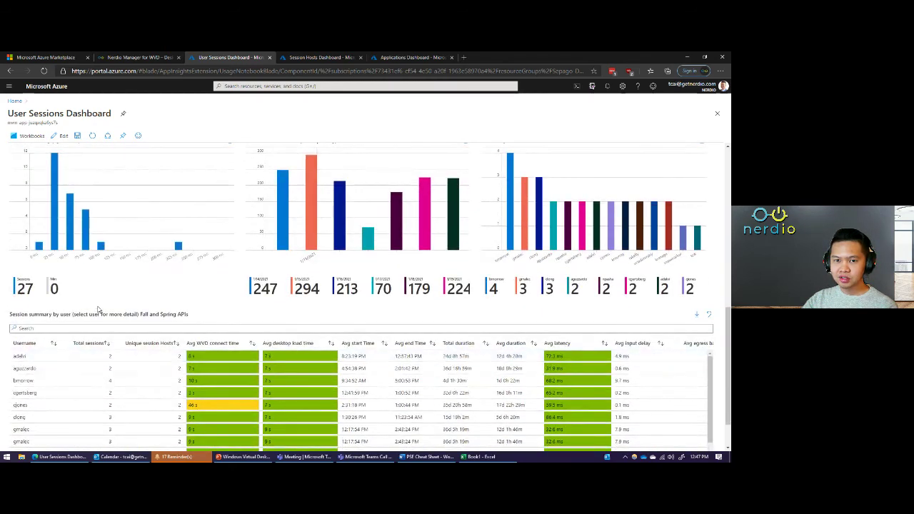
pyautogui.scroll(-1, 99, 310)
pyautogui.scroll(1, 65, 318)
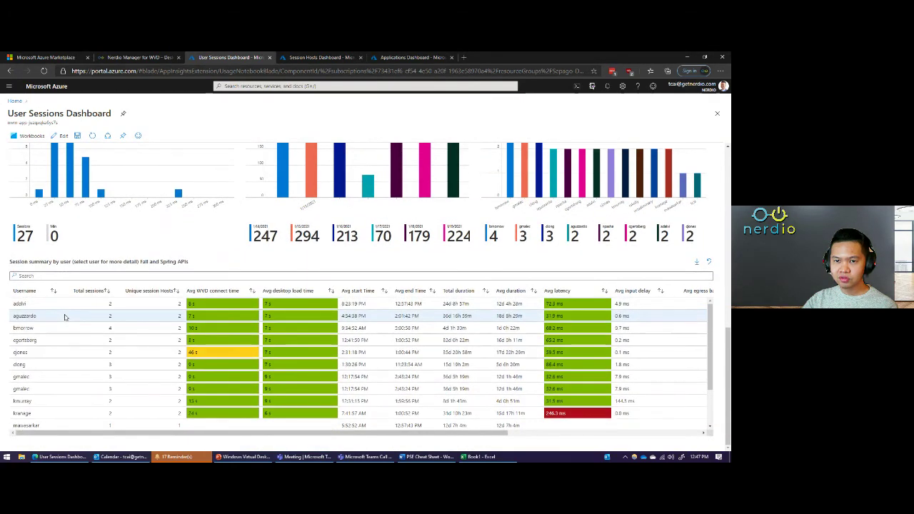
pyautogui.scroll(1, 65, 320)
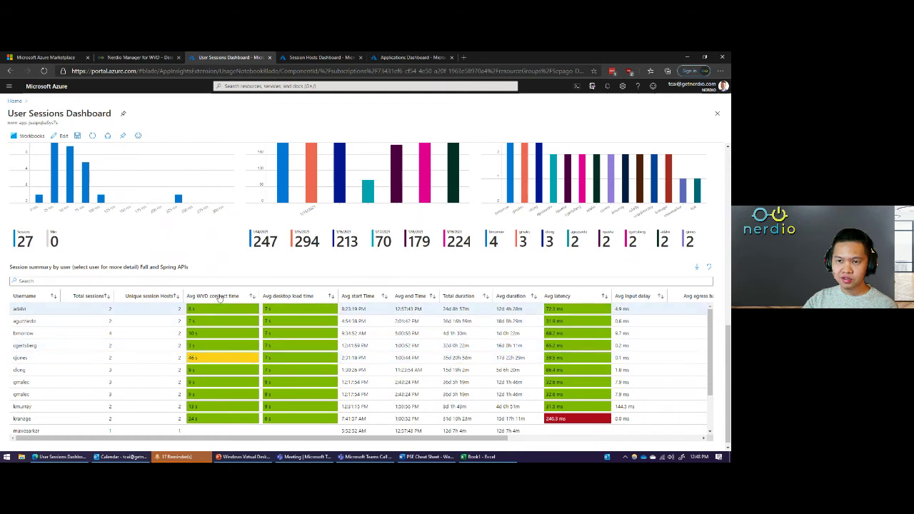
# Drill into the sessions of the user with the 46 s average connect time and view session 2's desktop load time breakdown.
pyautogui.click(223, 361)
pyautogui.scroll(-2, 186, 286)
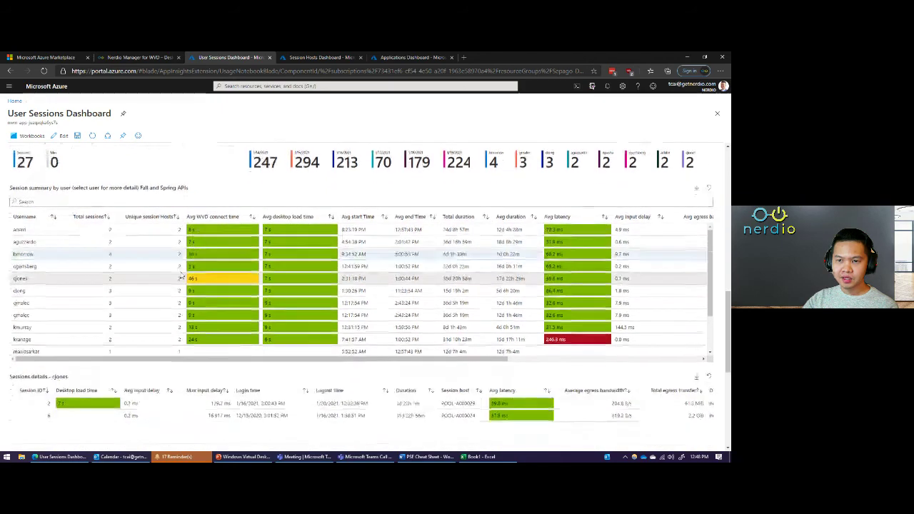
pyautogui.scroll(-1, 160, 411)
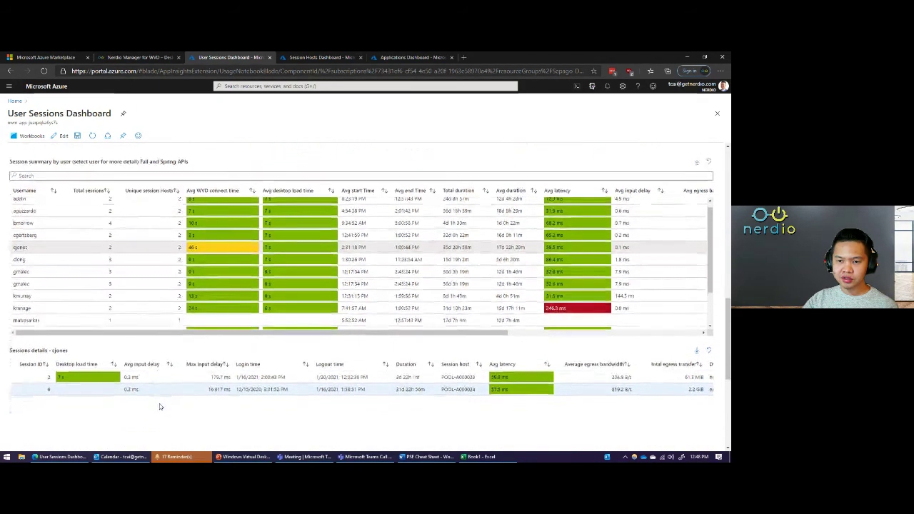
pyautogui.scroll(-1, 157, 390)
pyautogui.click(152, 359)
pyautogui.scroll(-5, 143, 400)
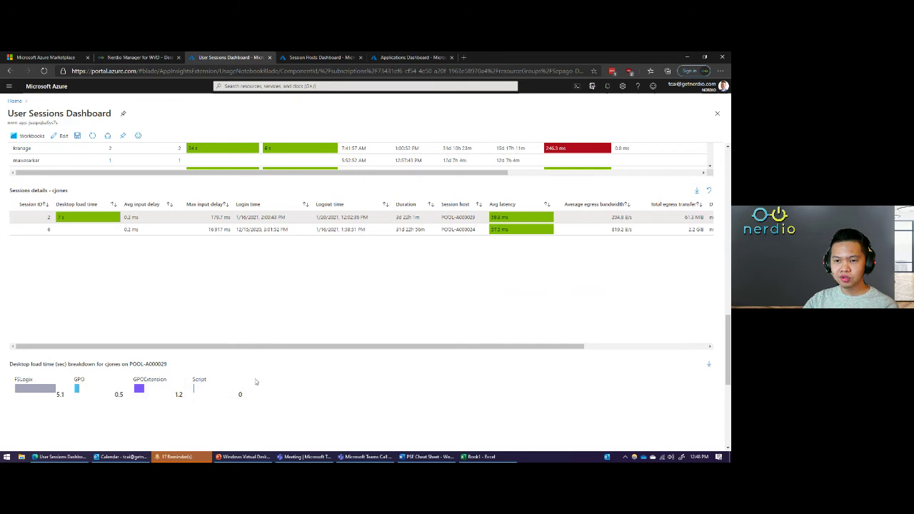
pyautogui.scroll(-2, 362, 375)
pyautogui.scroll(5, 359, 369)
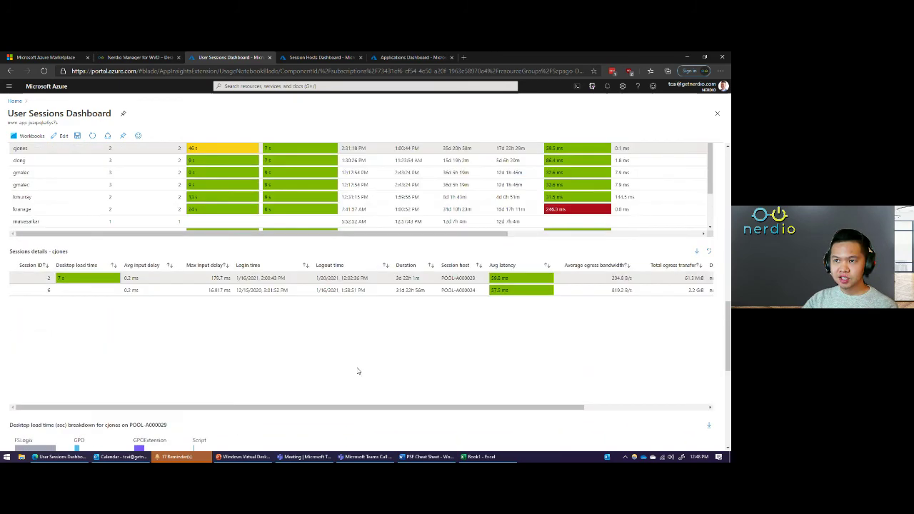
# Review the remaining session summary columns, from average latency and egress bandwidth through session failures to FSLogix free space.
pyautogui.scroll(2, 334, 352)
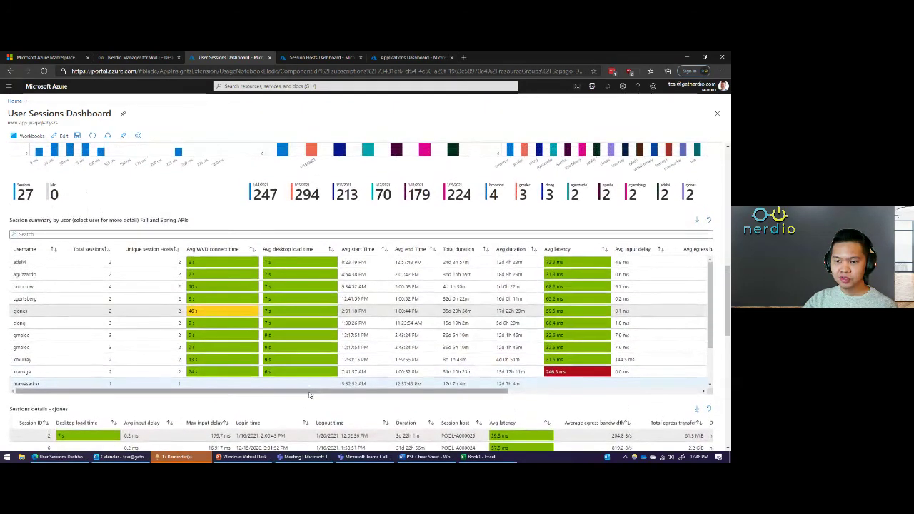
pyautogui.moveTo(309, 395); pyautogui.dragTo(384, 409)
pyautogui.moveTo(474, 394); pyautogui.dragTo(559, 400)
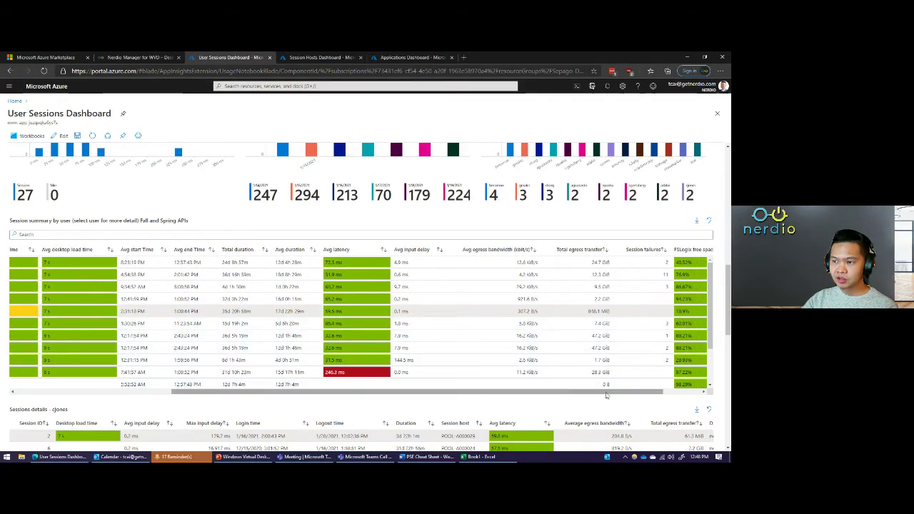
pyautogui.moveTo(619, 397); pyautogui.dragTo(644, 397)
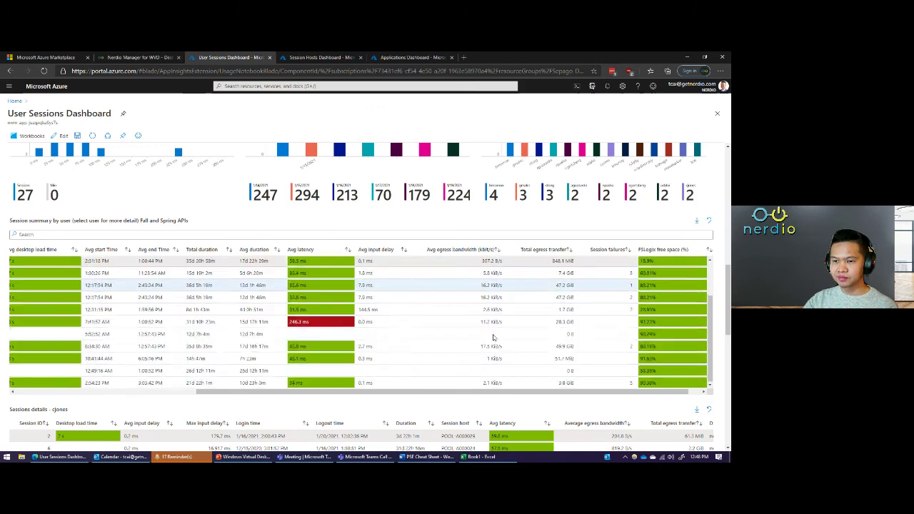
pyautogui.scroll(-4, 627, 308)
# On the Session Hosts Dashboard, narrow the CPU usage chart's range to 1/14 10 AM through 1/15 8 PM and view the host details.
pyautogui.click(304, 57)
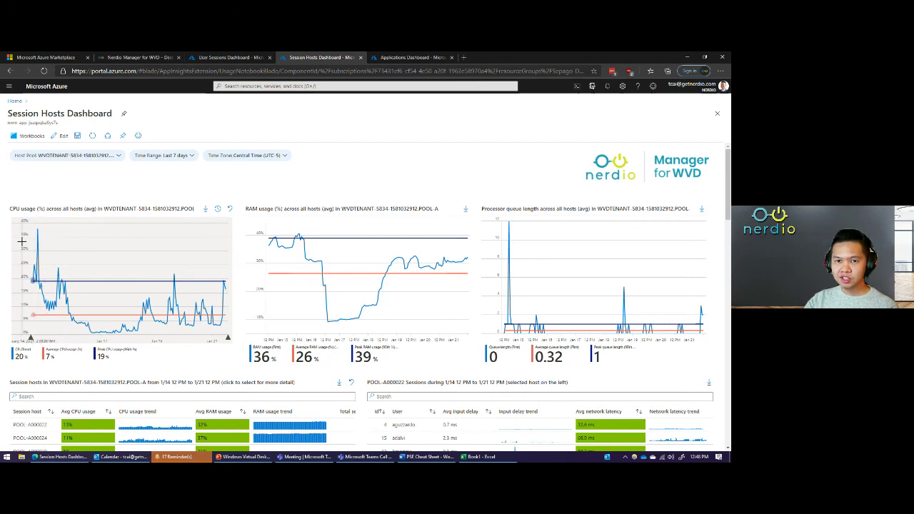
pyautogui.moveTo(23, 242); pyautogui.dragTo(70, 239)
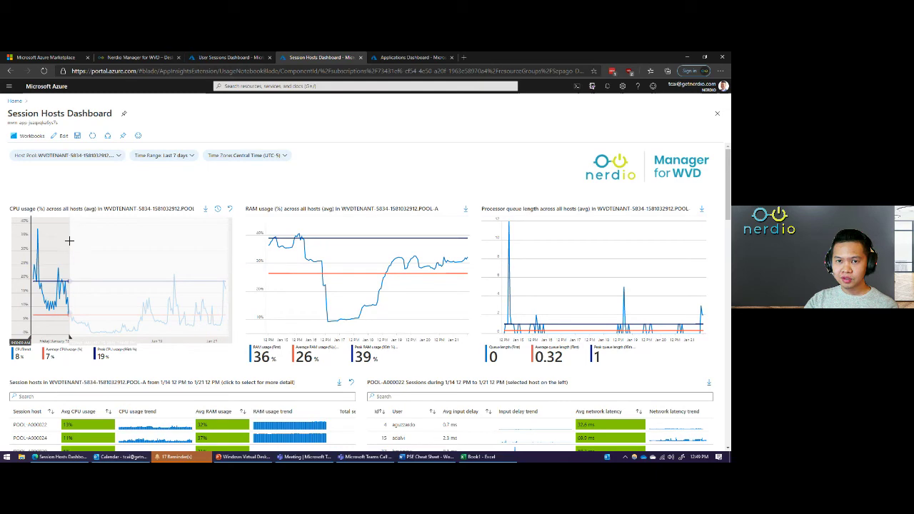
pyautogui.moveTo(69, 241); pyautogui.dragTo(69, 241)
pyautogui.scroll(-2, 167, 284)
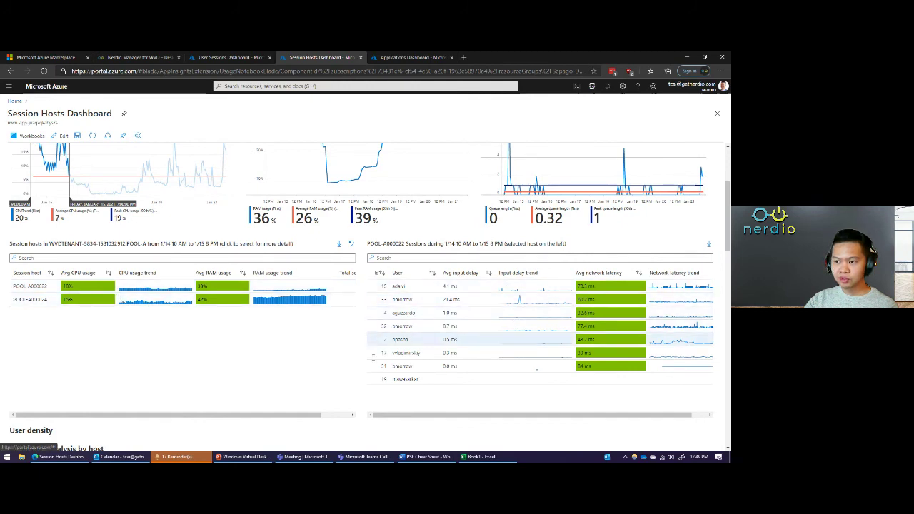
# Examine the CPU usage analysis by host, selecting individual high CPU usage events to inspect application usage.
pyautogui.scroll(-3, 452, 339)
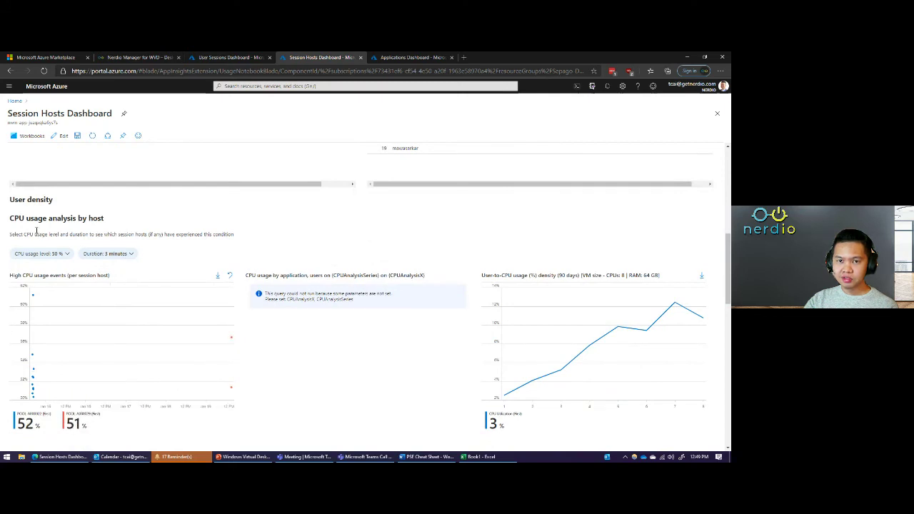
pyautogui.moveTo(30, 219); pyautogui.dragTo(77, 219)
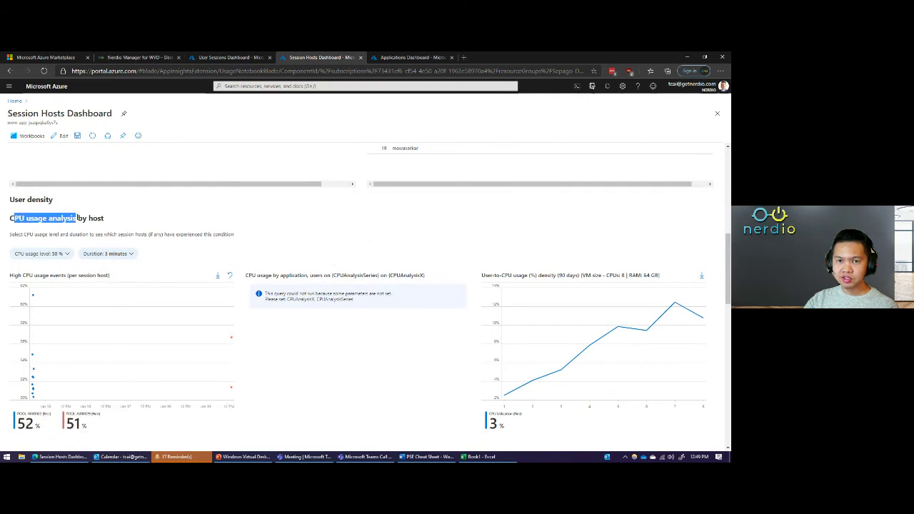
pyautogui.click(85, 230)
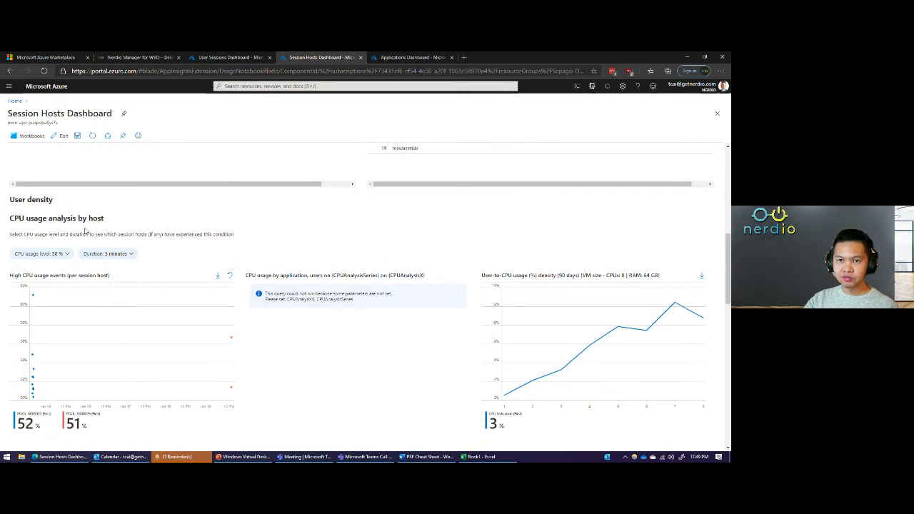
pyautogui.click(231, 339)
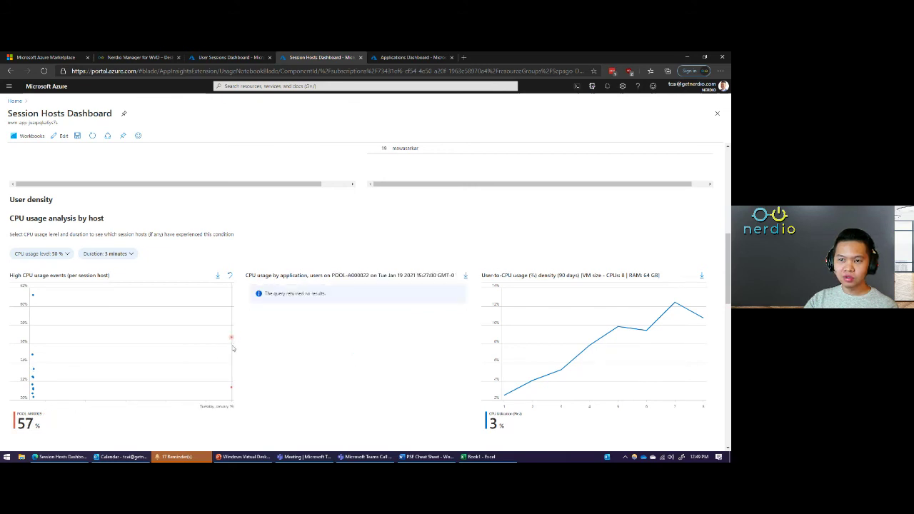
pyautogui.click(32, 358)
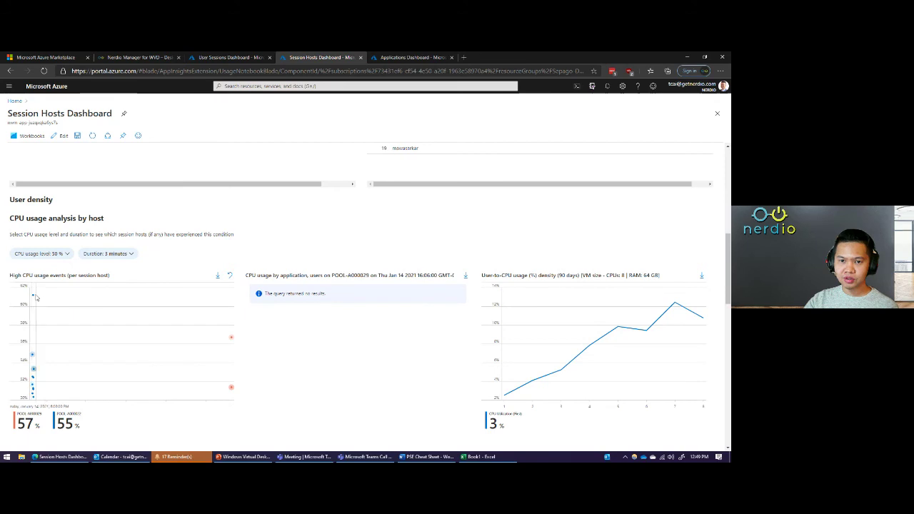
pyautogui.moveTo(32, 297); pyautogui.dragTo(33, 394)
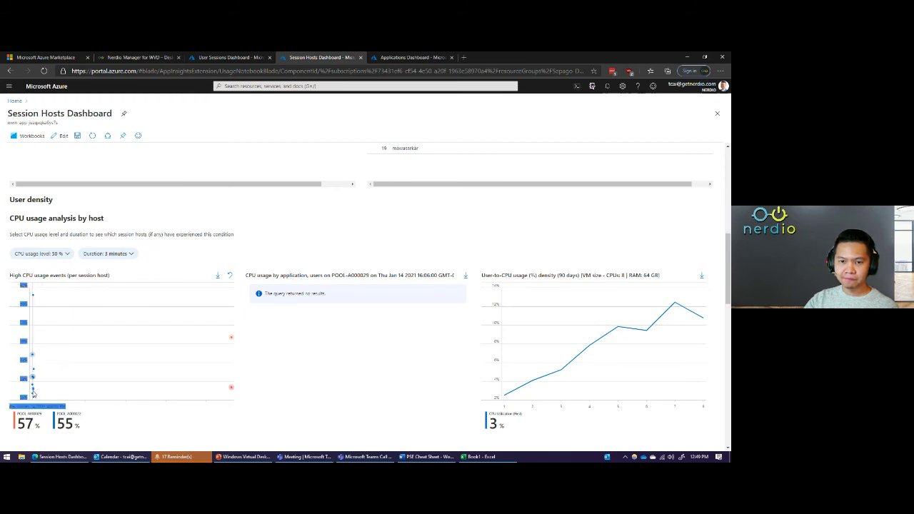
pyautogui.scroll(-3, 521, 248)
pyautogui.scroll(5, 520, 248)
pyautogui.scroll(4, 416, 225)
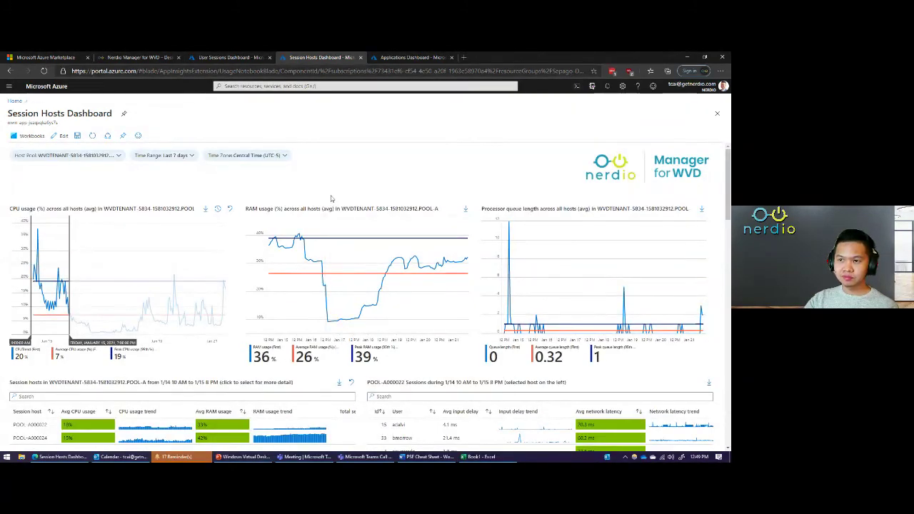
# On the Applications Dashboard, narrow the total CPU usage chart's range to 1/14 12 PM through 1/15 9 AM.
pyautogui.click(414, 60)
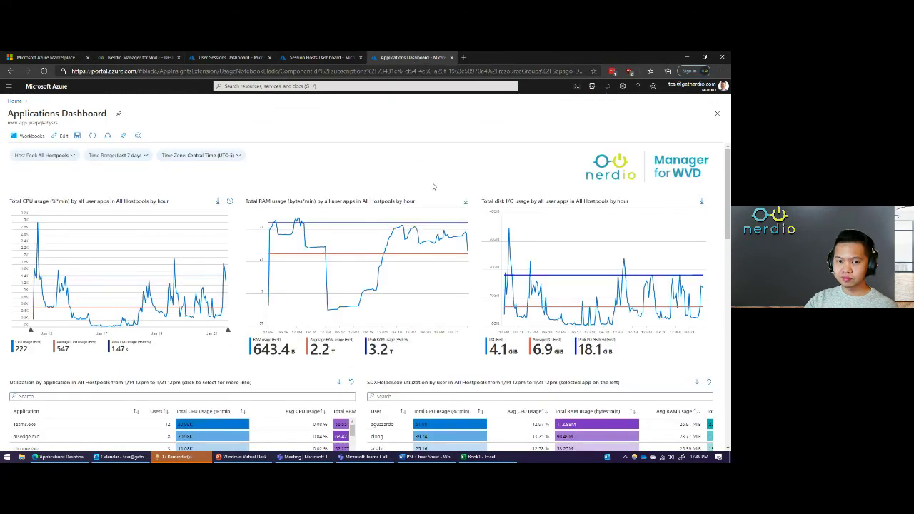
pyautogui.scroll(-1, 433, 183)
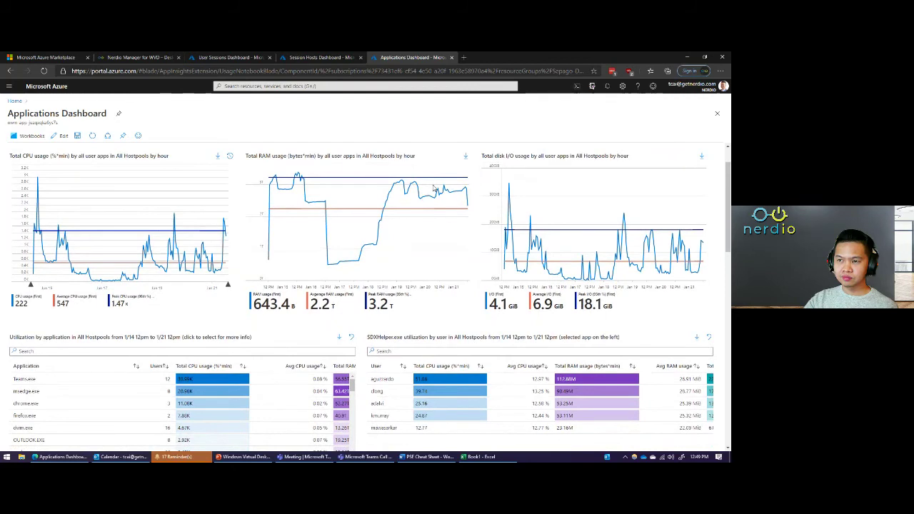
pyautogui.moveTo(57, 205); pyautogui.dragTo(219, 242)
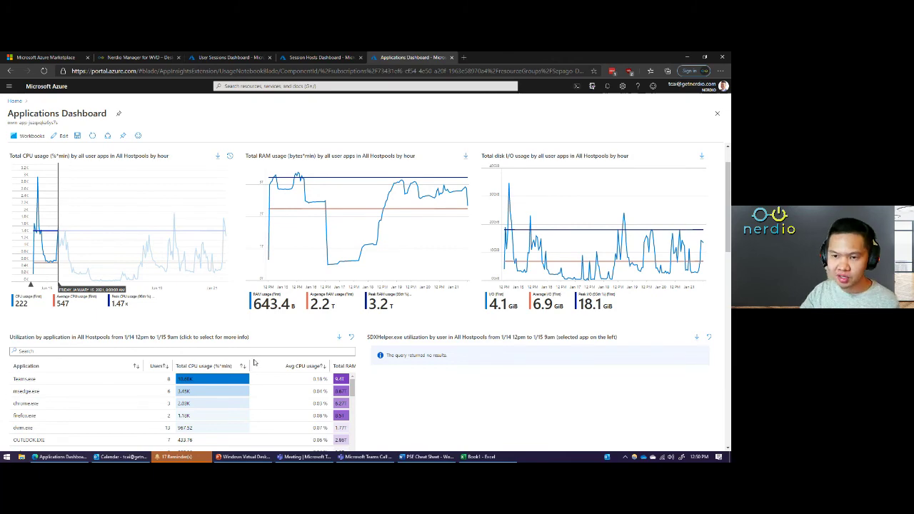
# Return to the desktop images in Nerdio Manager and minimize the open windows to show the Windows desktop.
pyautogui.click(320, 57)
pyautogui.click(228, 57)
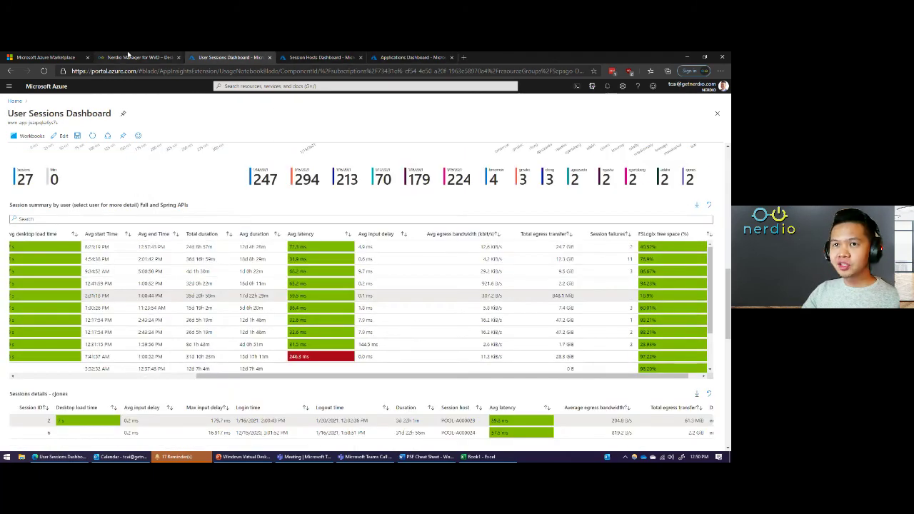
pyautogui.click(128, 55)
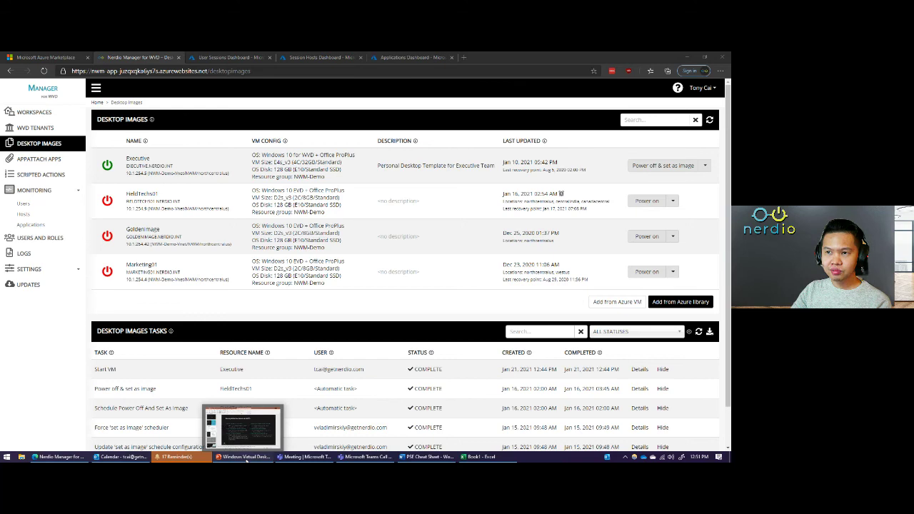
pyautogui.click(247, 457)
pyautogui.click(687, 58)
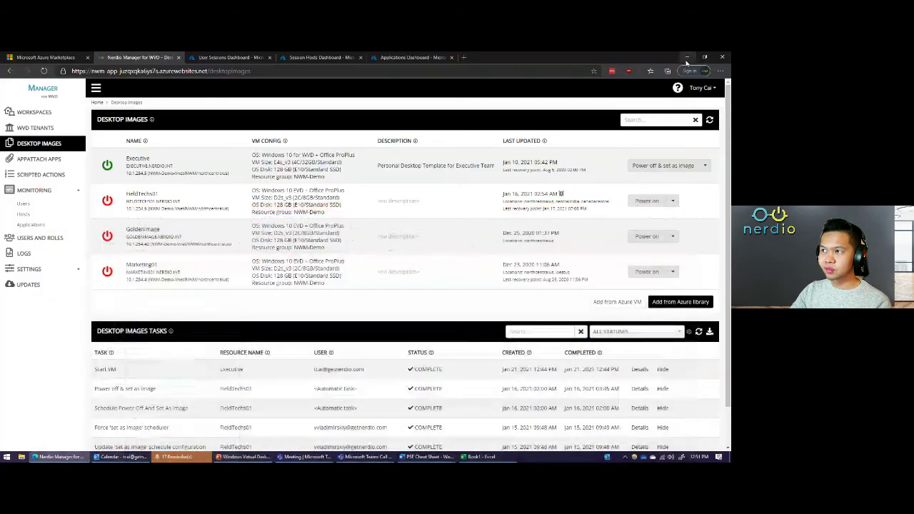
pyautogui.click(687, 60)
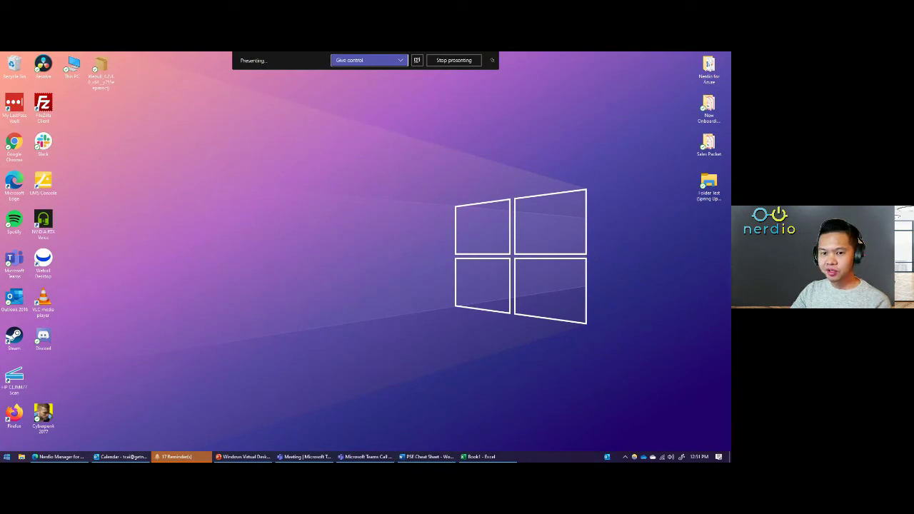
# Open the Remote Desktop client and launch the WVD Desktop session from the WVDTenant workspace.
pyautogui.click(6, 457)
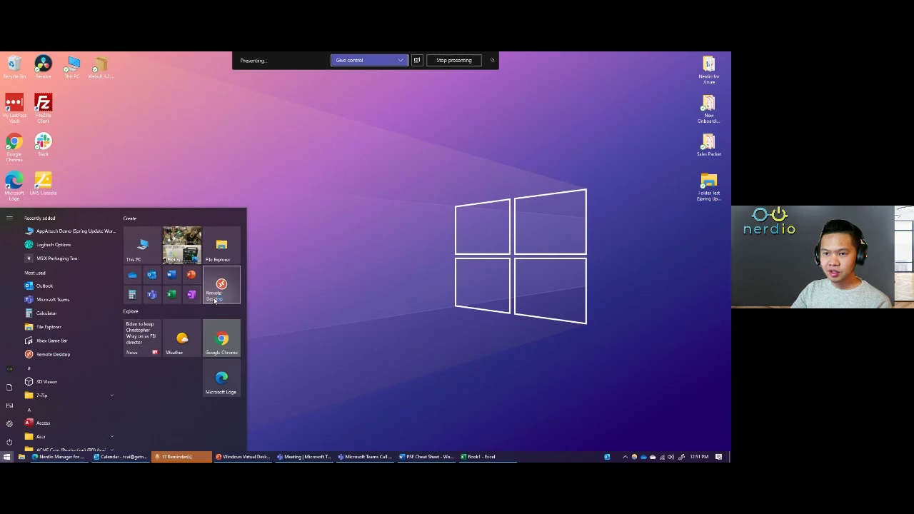
pyautogui.click(214, 286)
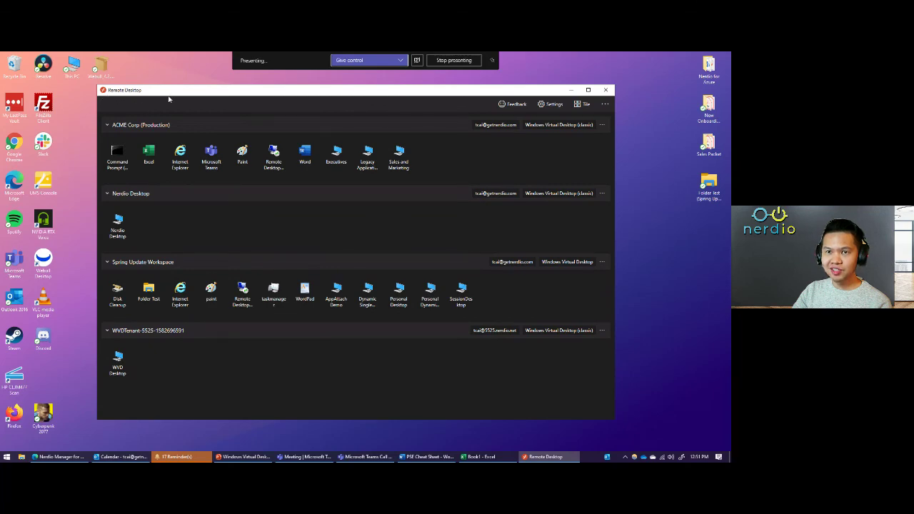
pyautogui.moveTo(140, 91); pyautogui.dragTo(184, 84)
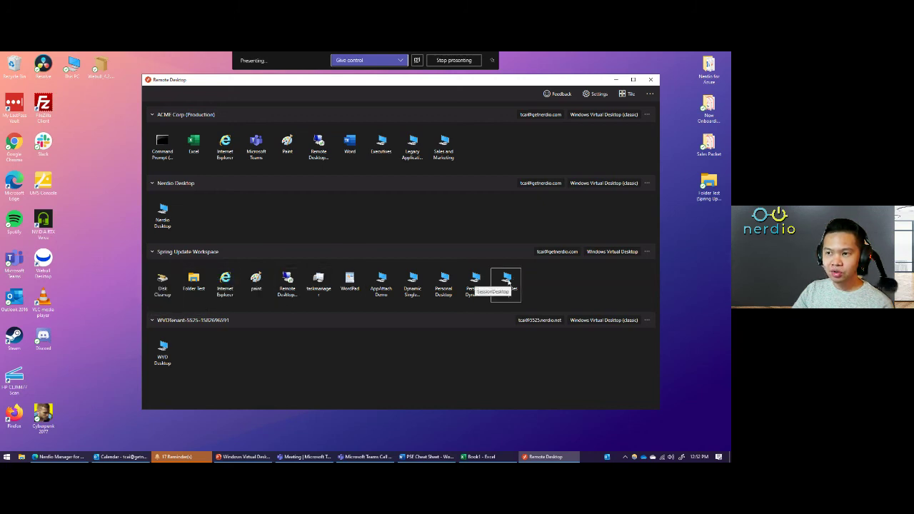
pyautogui.doubleClick(157, 364)
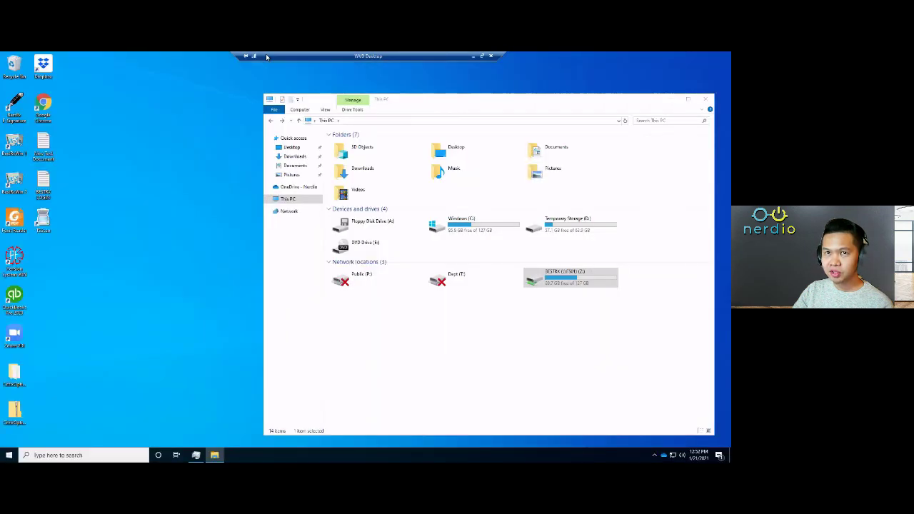
# Open Task Manager in the WVD Desktop session, inspect its performance, users and processes, and close it.
pyautogui.click(9, 455)
pyautogui.rightClick(279, 455)
pyautogui.click(309, 414)
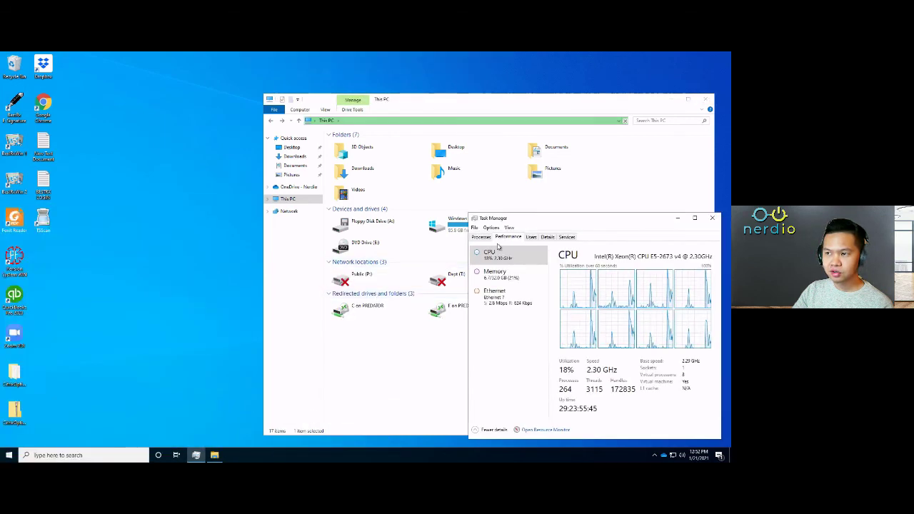
pyautogui.click(532, 238)
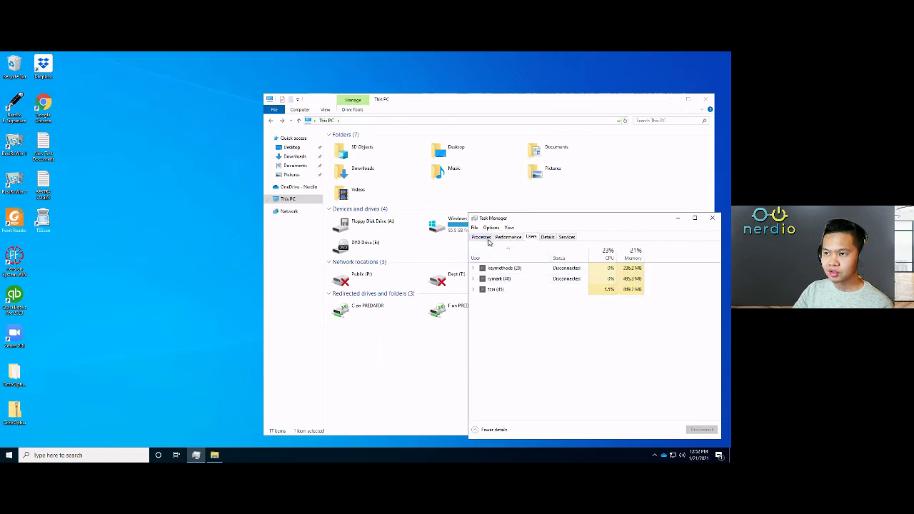
pyautogui.click(484, 239)
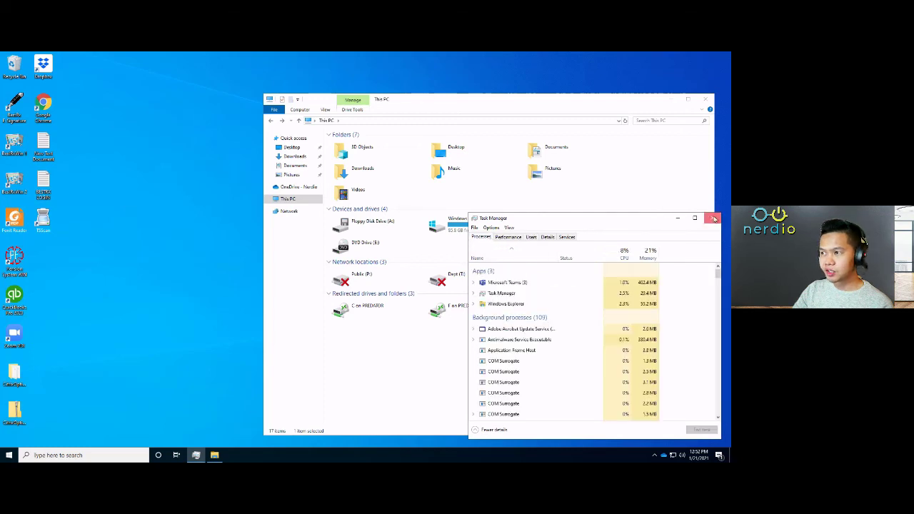
pyautogui.click(712, 218)
# Look over the session's Start menu apps, then minimize the WVD Desktop session and switch back to Nerdio Manager.
pyautogui.click(8, 455)
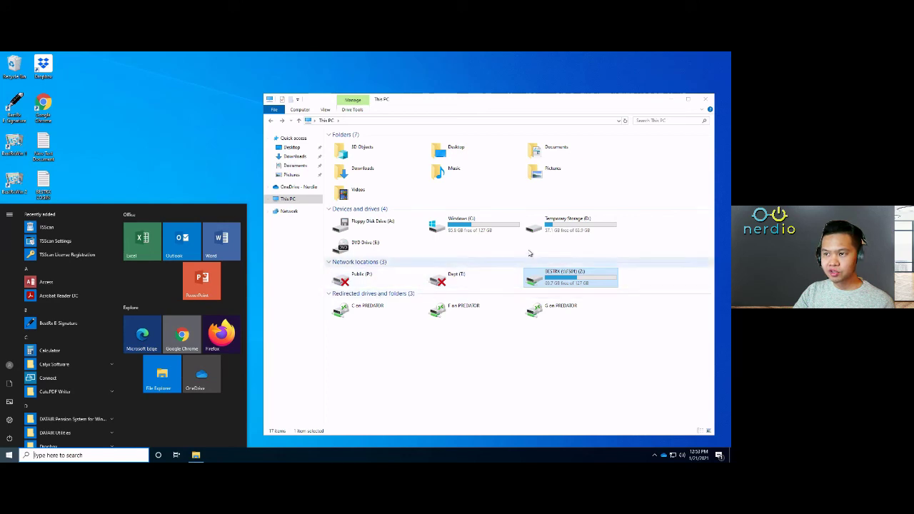
pyautogui.click(217, 197)
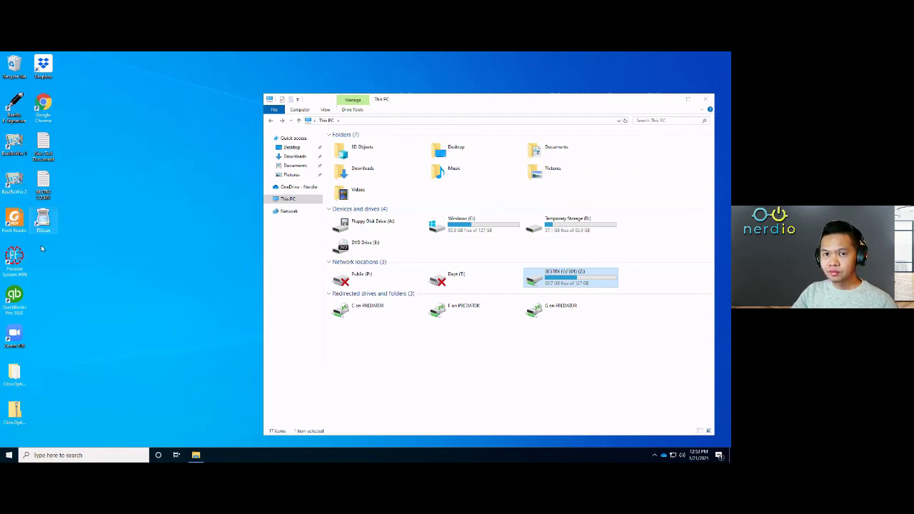
pyautogui.moveTo(495, 53)
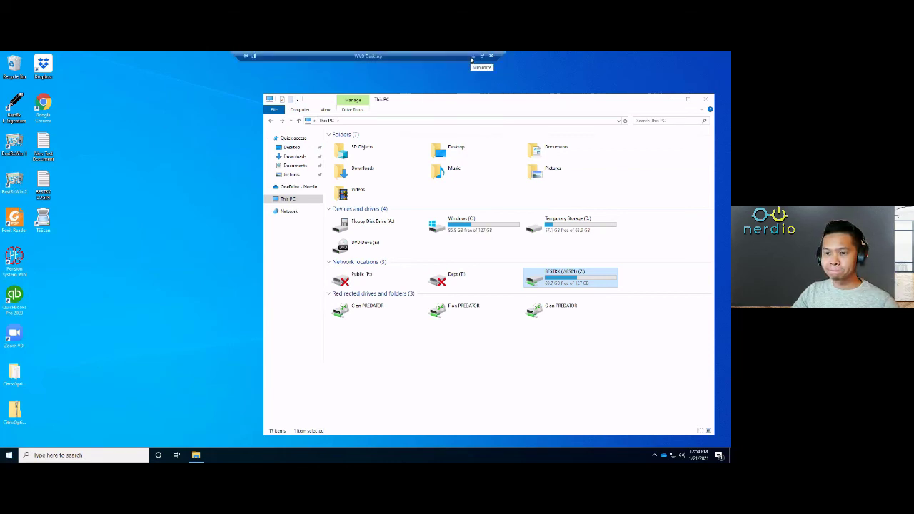
pyautogui.click(472, 57)
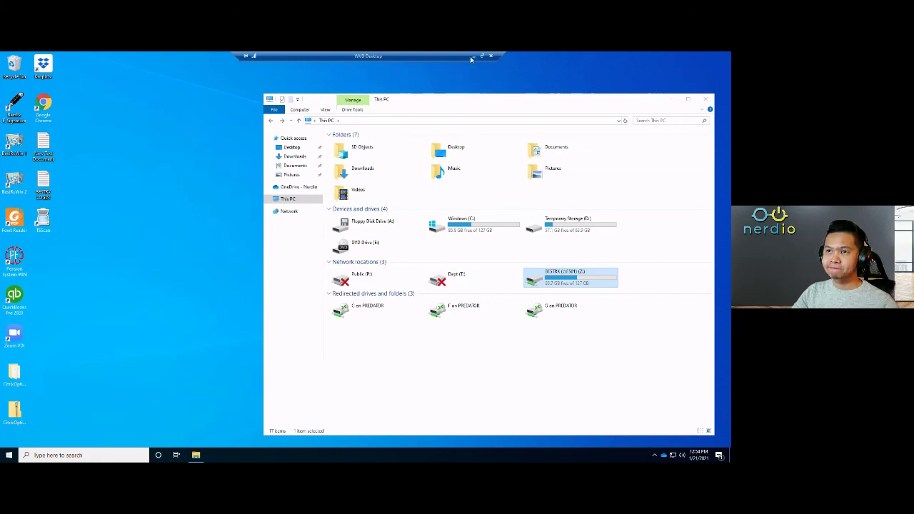
pyautogui.click(58, 456)
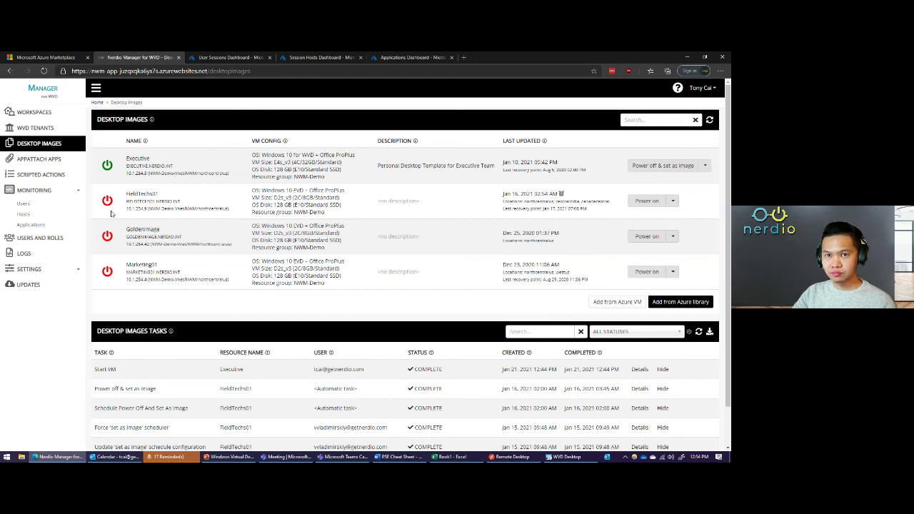
# View the AppAttach apps, then open the dynamic host pools of the Spring Update Workspace.
pyautogui.click(77, 165)
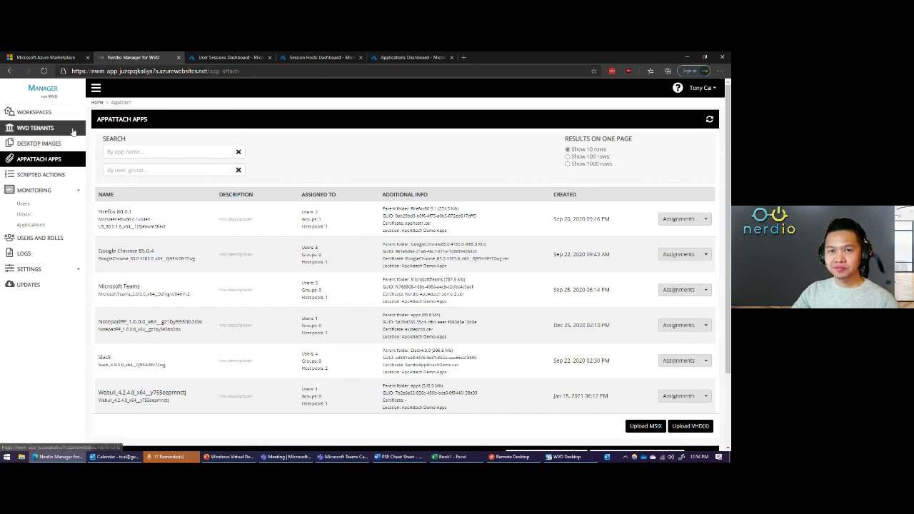
pyautogui.click(32, 113)
pyautogui.click(143, 160)
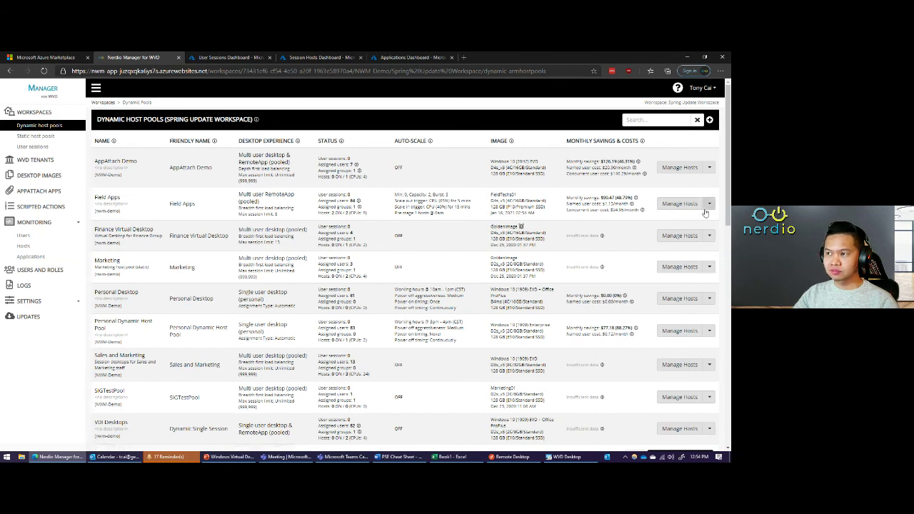
# Bring up the Properties options of the Field Apps host pool.
pyautogui.click(707, 210)
pyautogui.moveTo(698, 237)
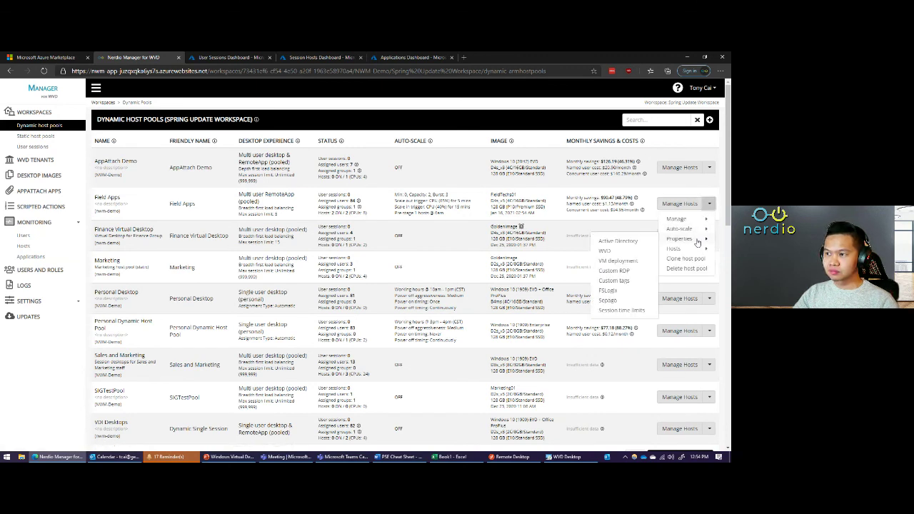